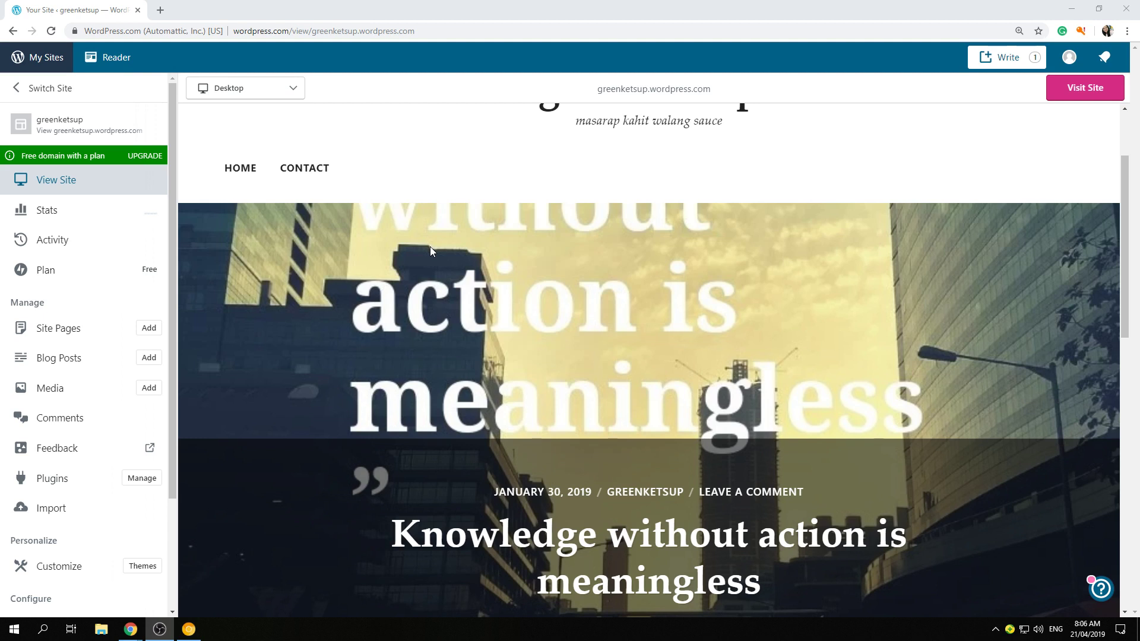
- In the Customizer's Menus panel, open the Primary menu and list the pages available to add
scroll(426, 245, "up", 2)
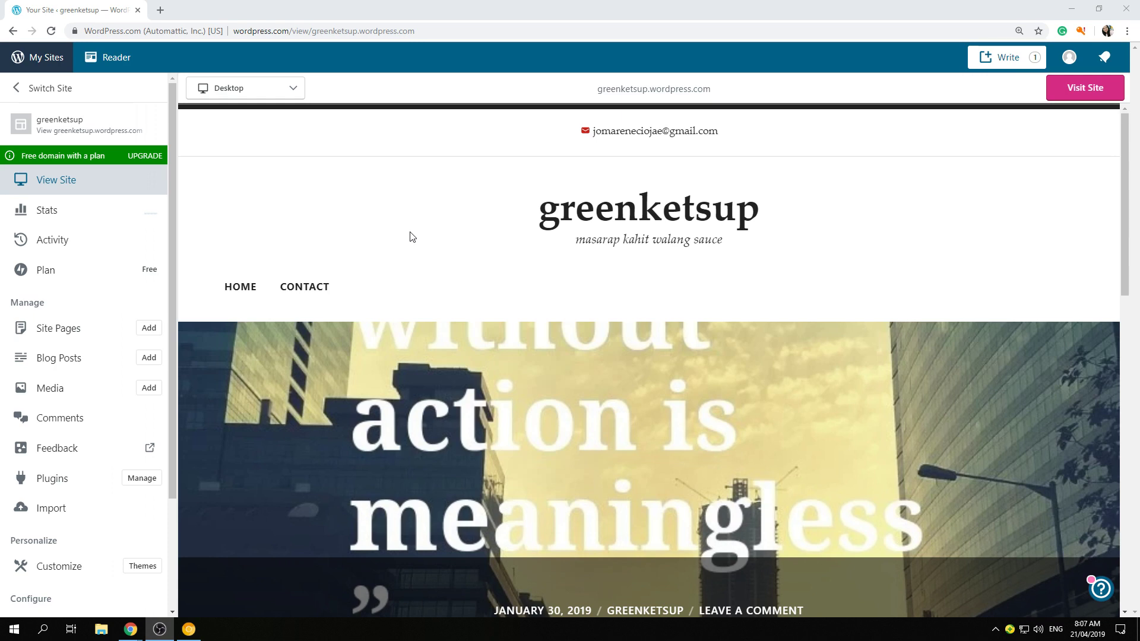
scroll(411, 236, "down", 8)
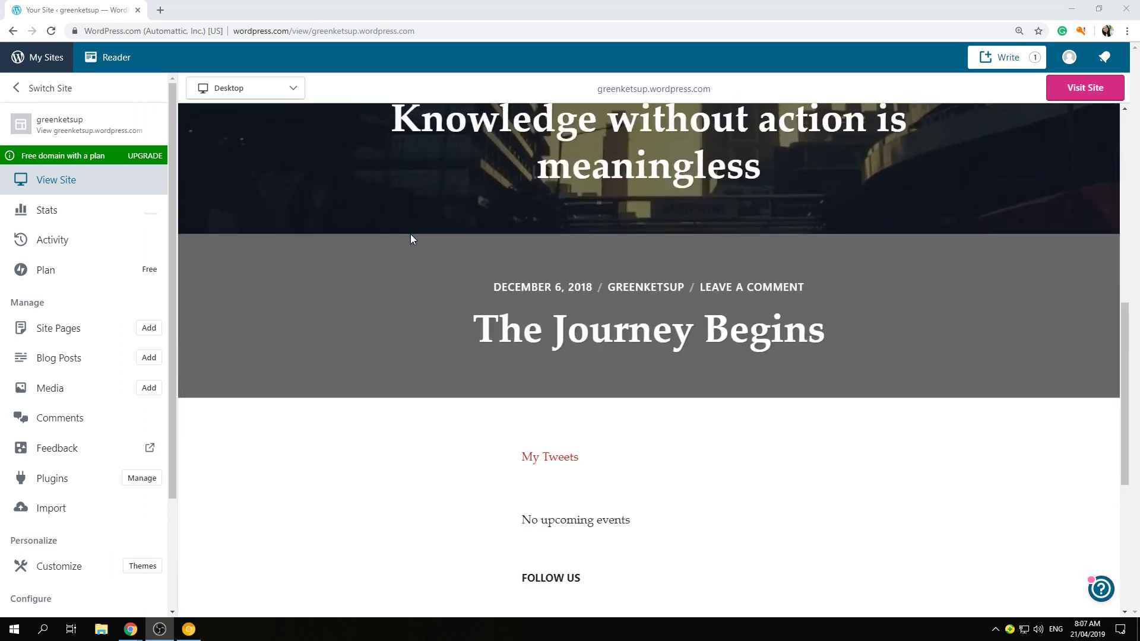
scroll(412, 237, "up", 7)
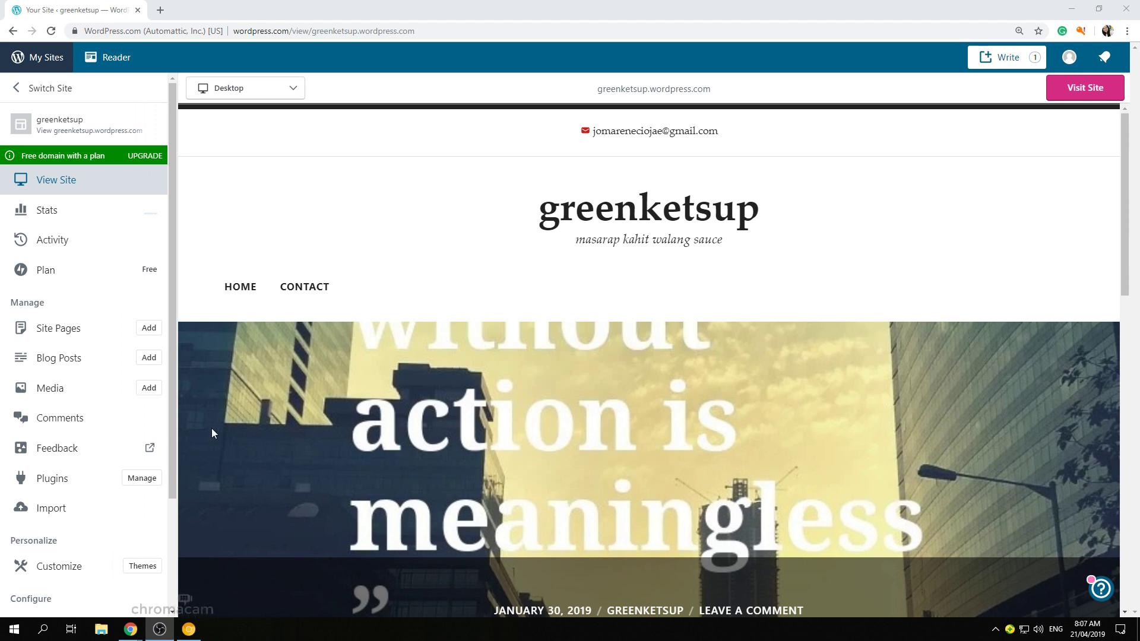
left_click(59, 567)
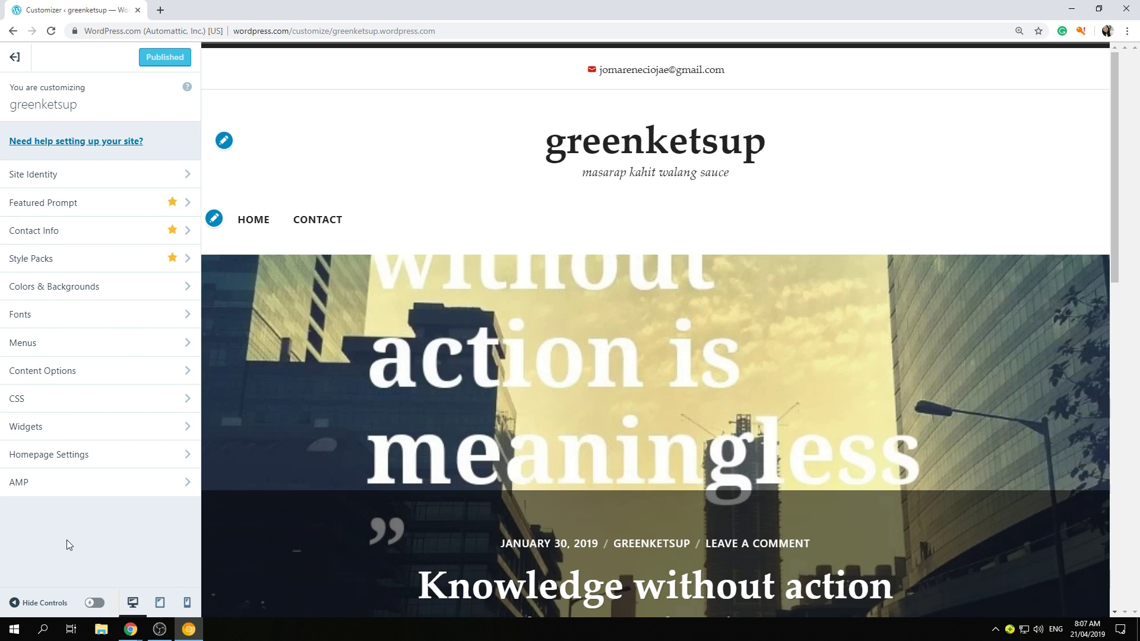
left_click(58, 343)
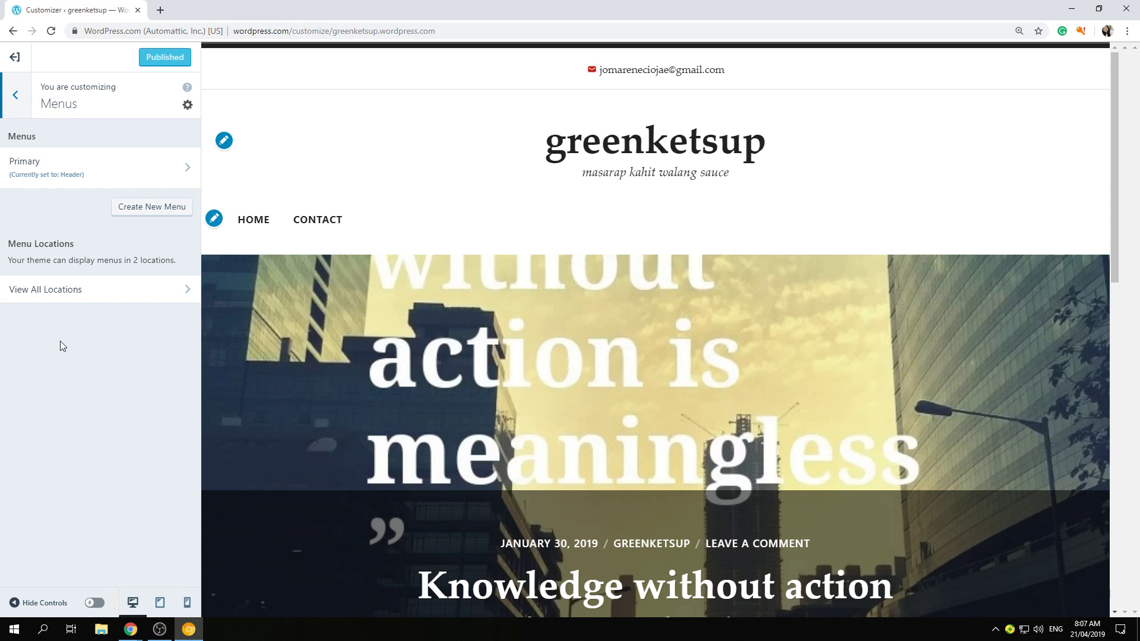
left_click(108, 175)
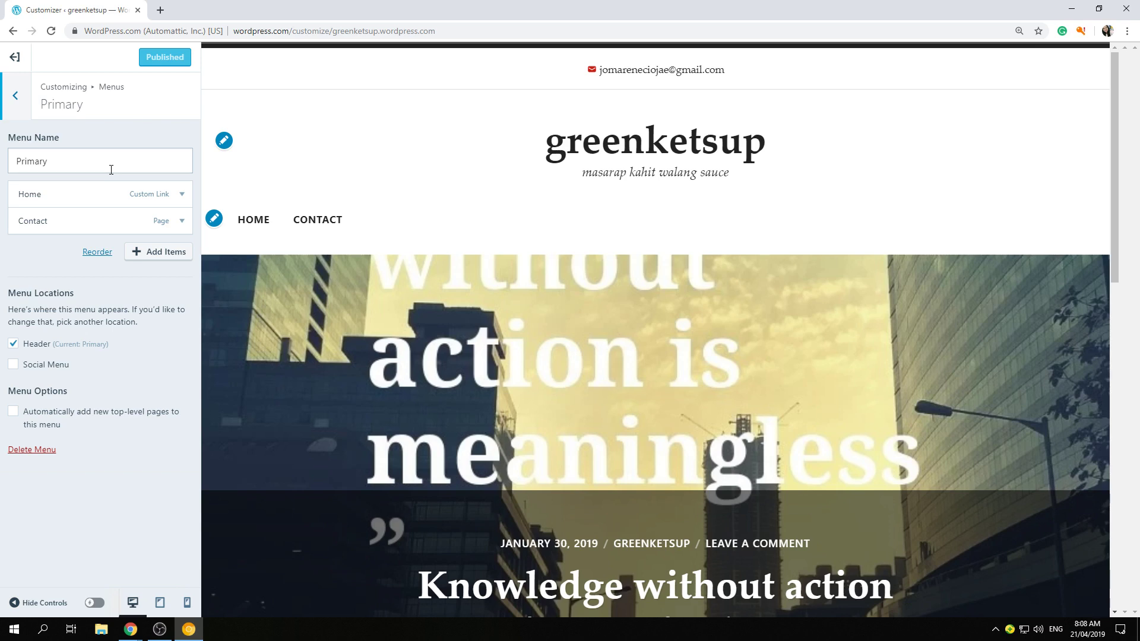
left_click(170, 251)
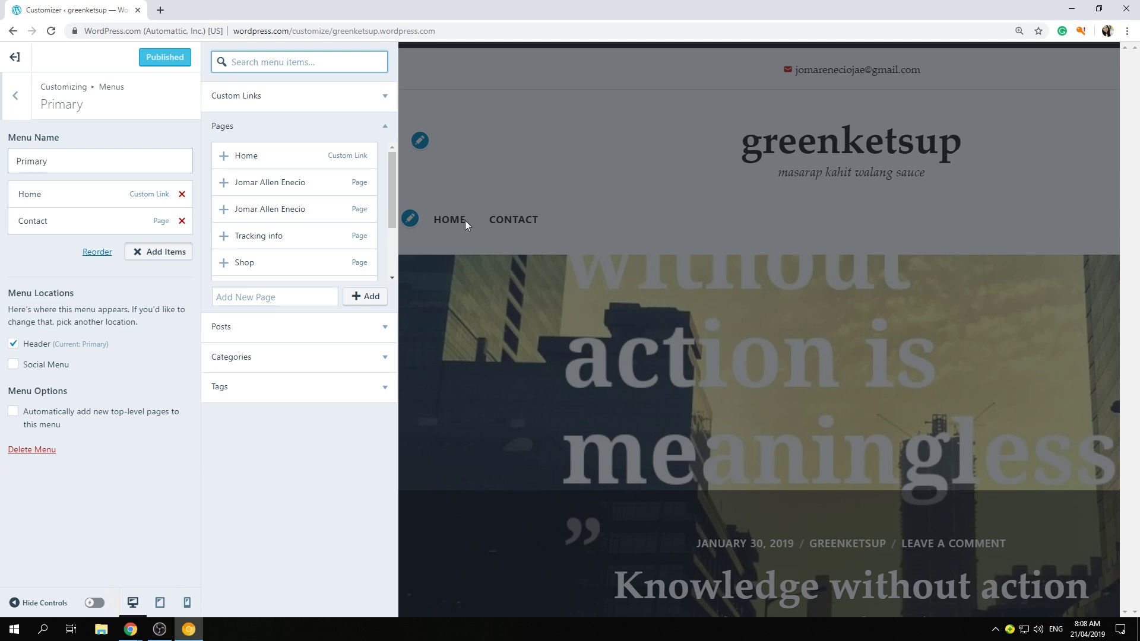
left_click(579, 233)
left_click(330, 223)
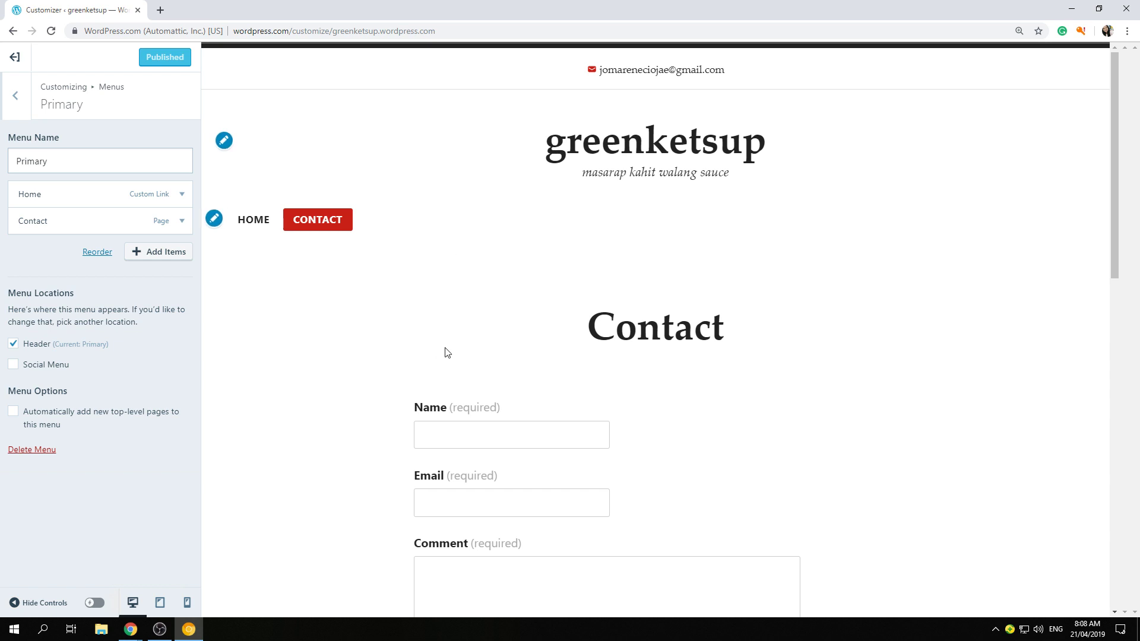
scroll(447, 353, "down", 4)
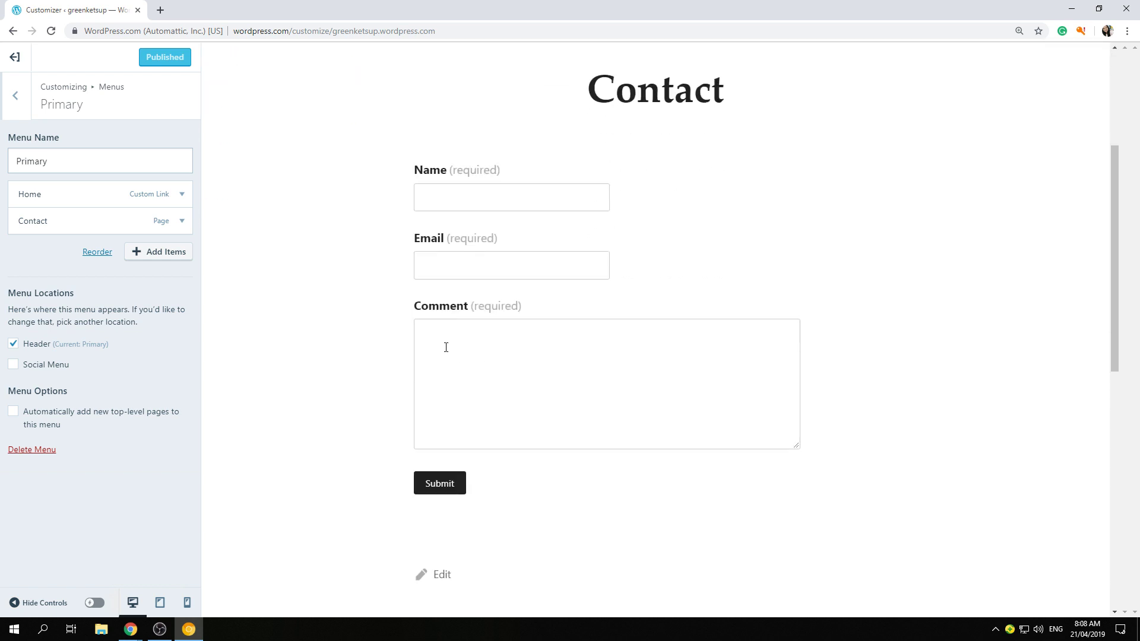
left_click(251, 218)
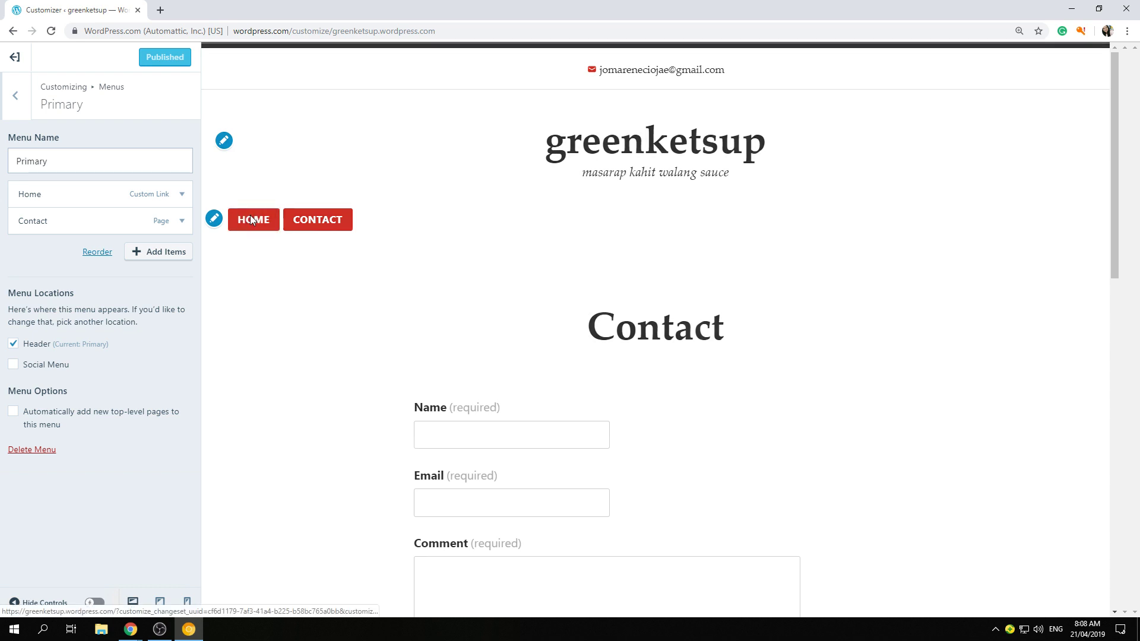
scroll(384, 354, "down", 3)
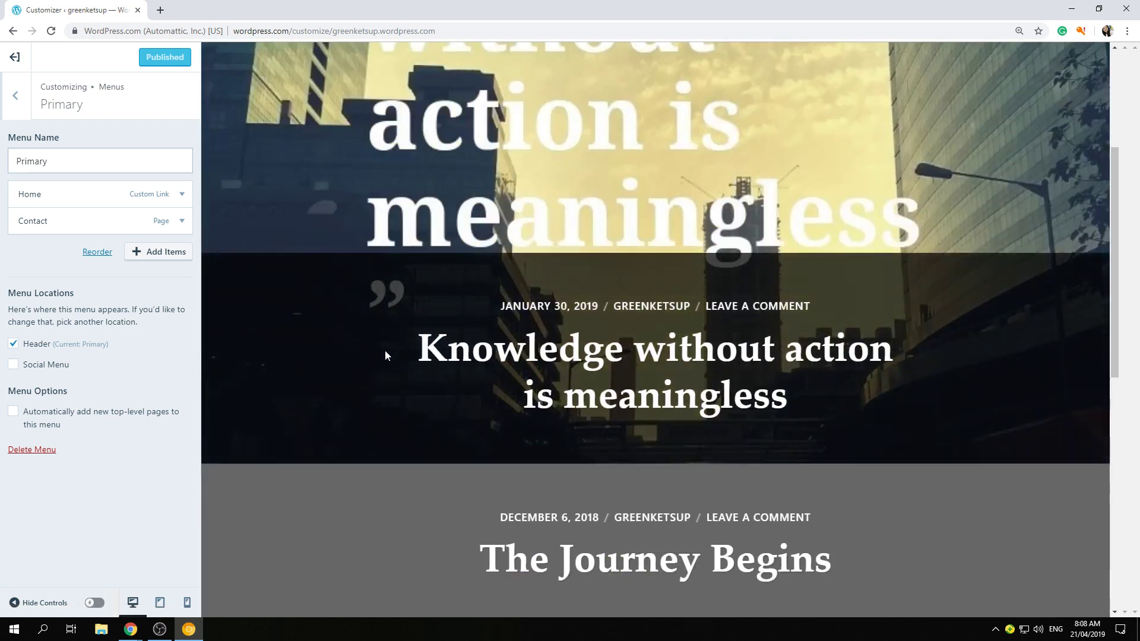
scroll(364, 332, "down", 1)
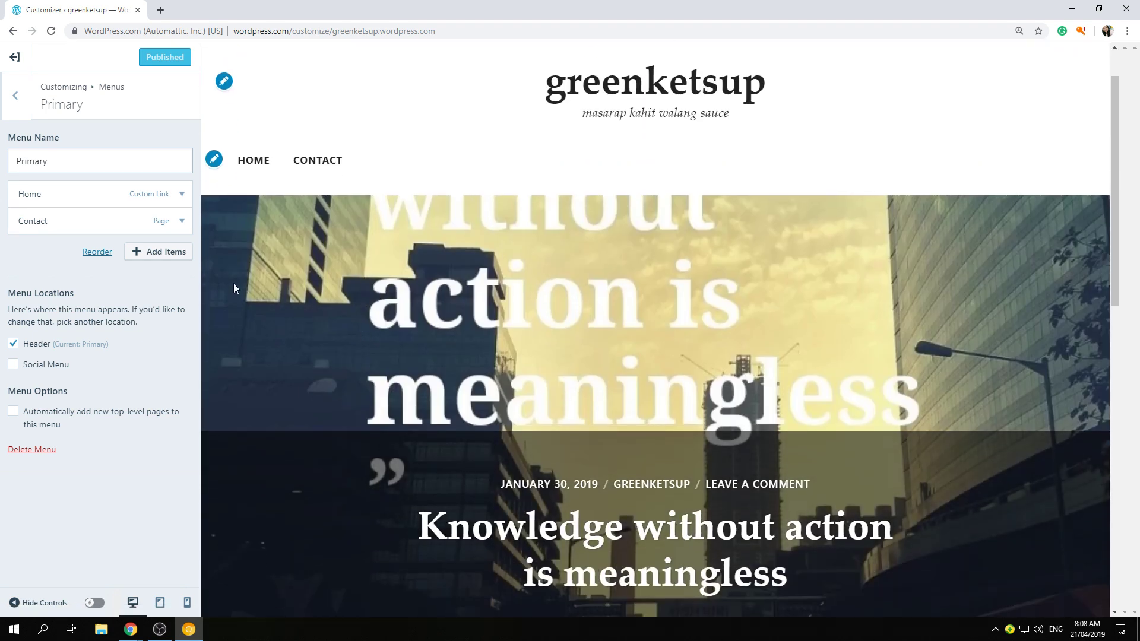
left_click(174, 260)
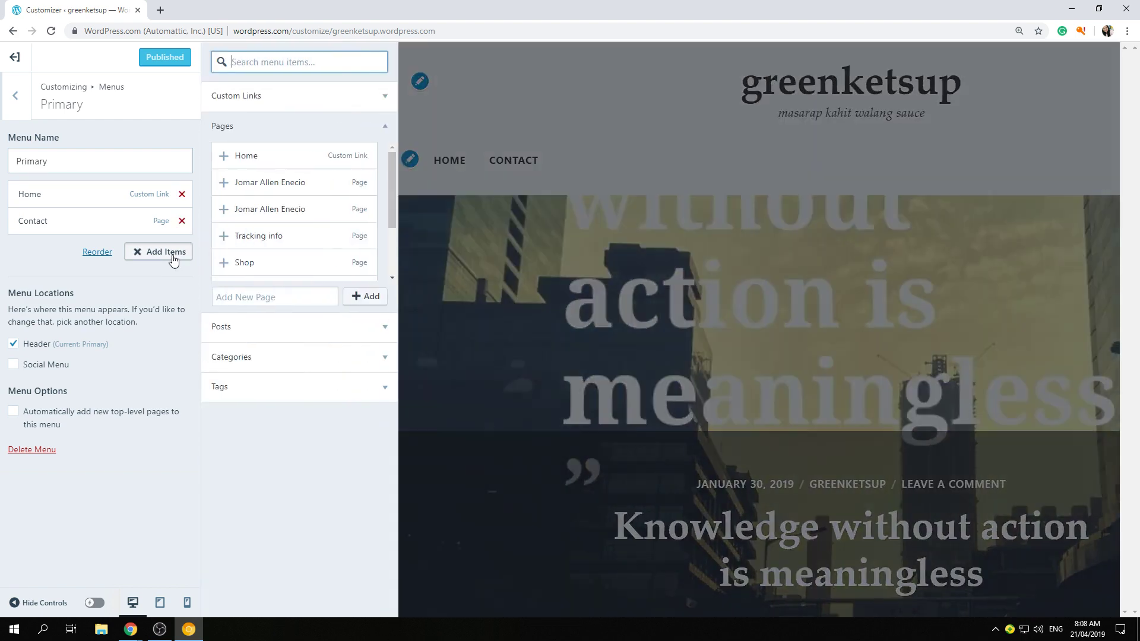
- Create a new page named 'Portfolio' and add it to the Primary menu
left_click(248, 297)
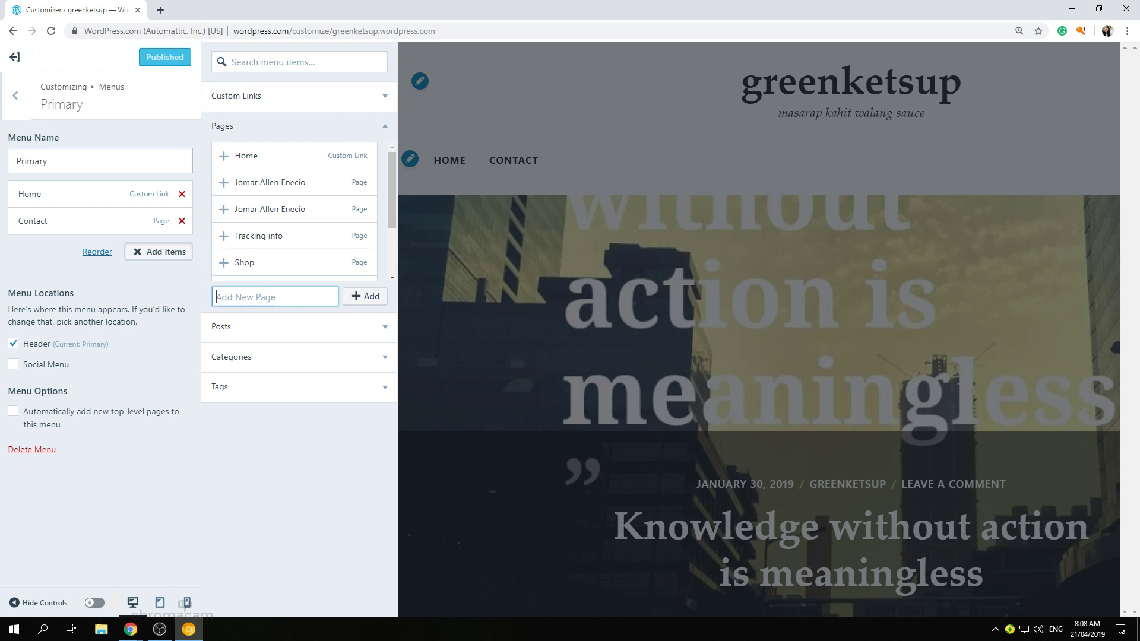
type("P")
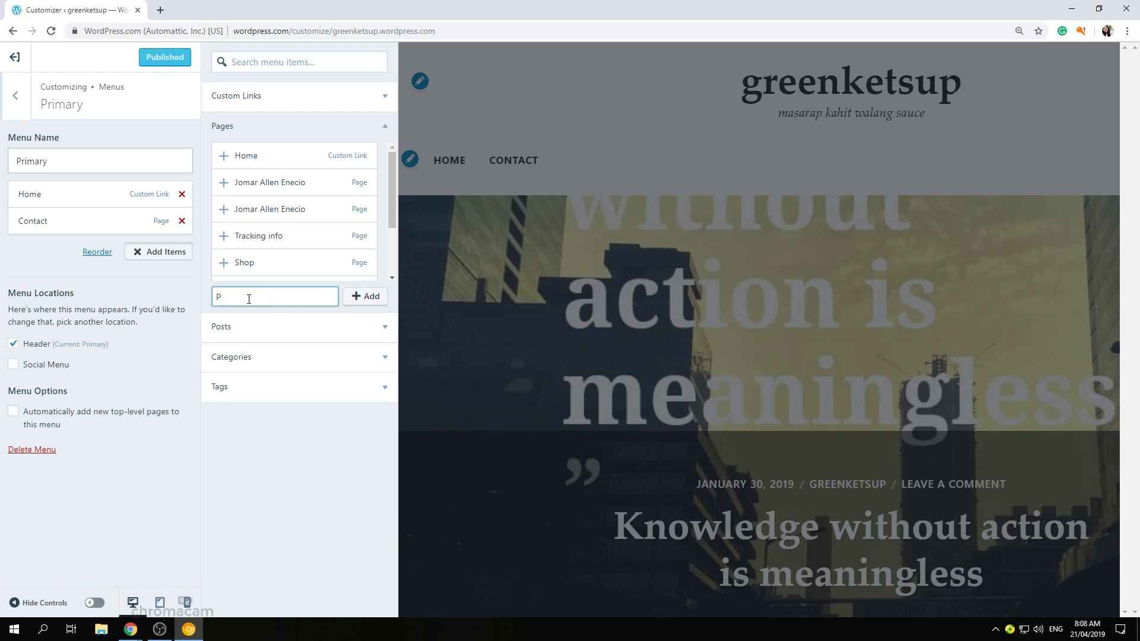
type("ortfo")
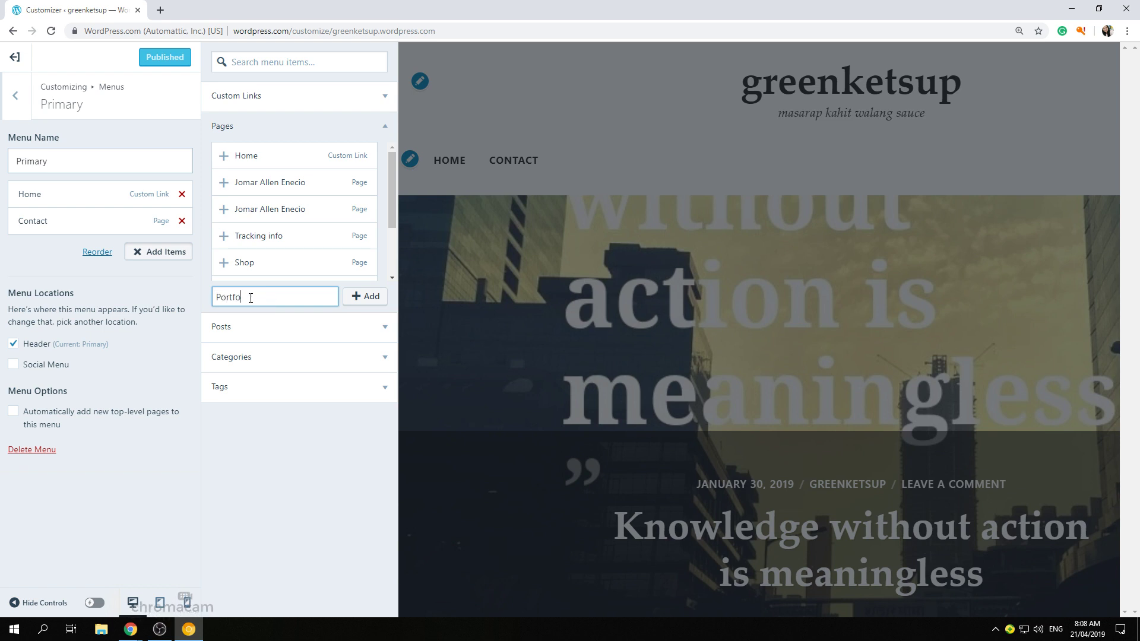
type("lio")
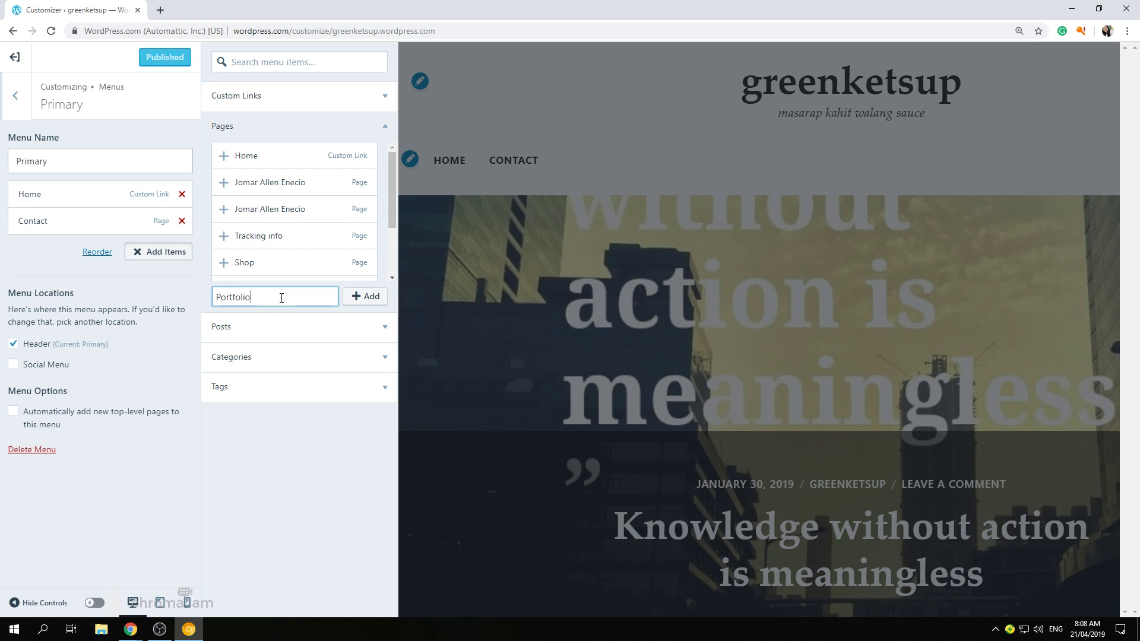
left_click(366, 304)
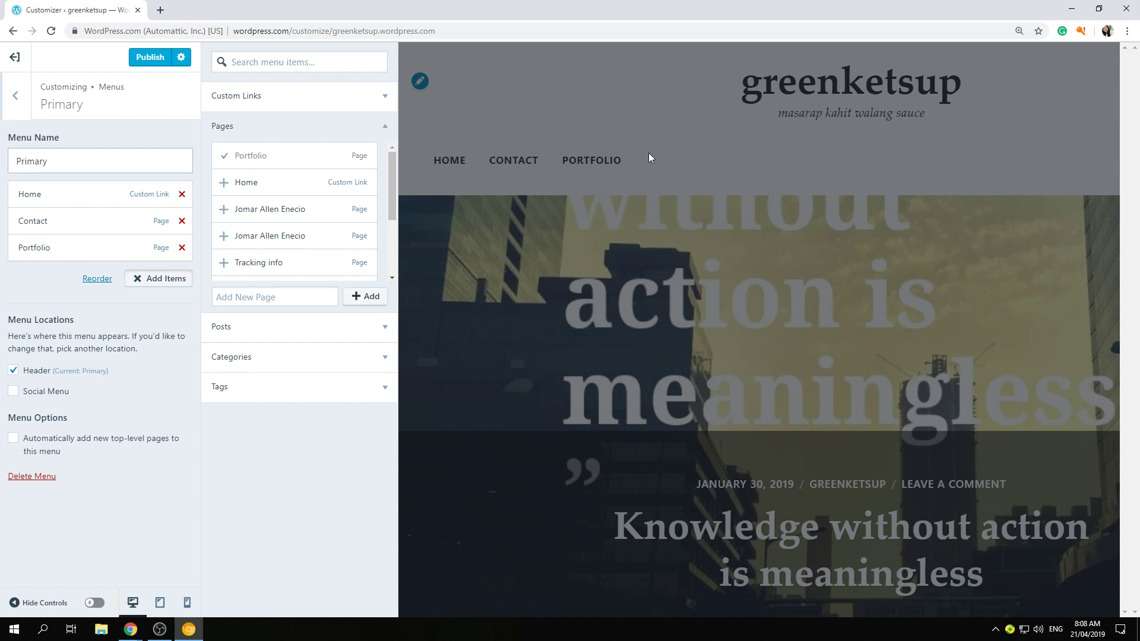
left_click(630, 162)
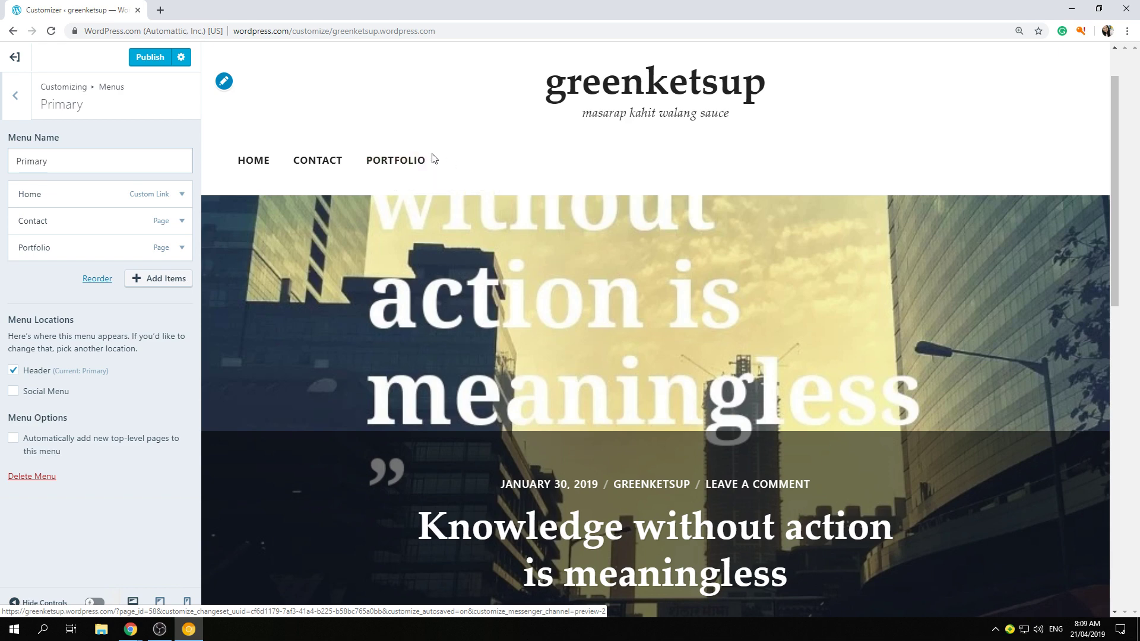
- Preview the Portfolio page, publish the menu changes, and exit the Customizer
left_click(402, 161)
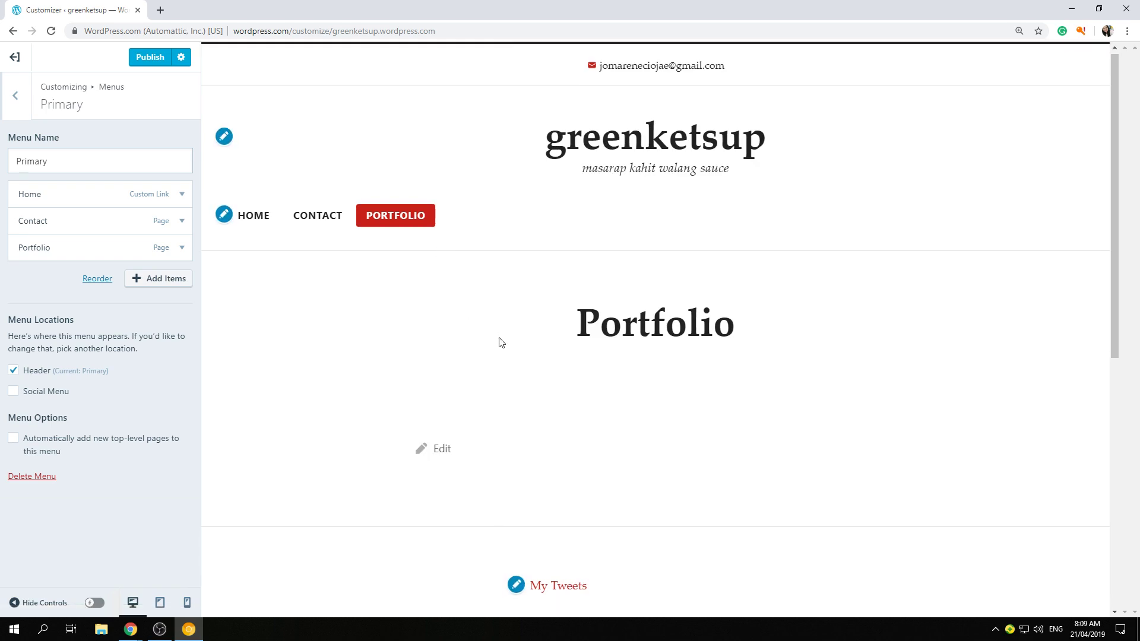
scroll(501, 338, "down", 3)
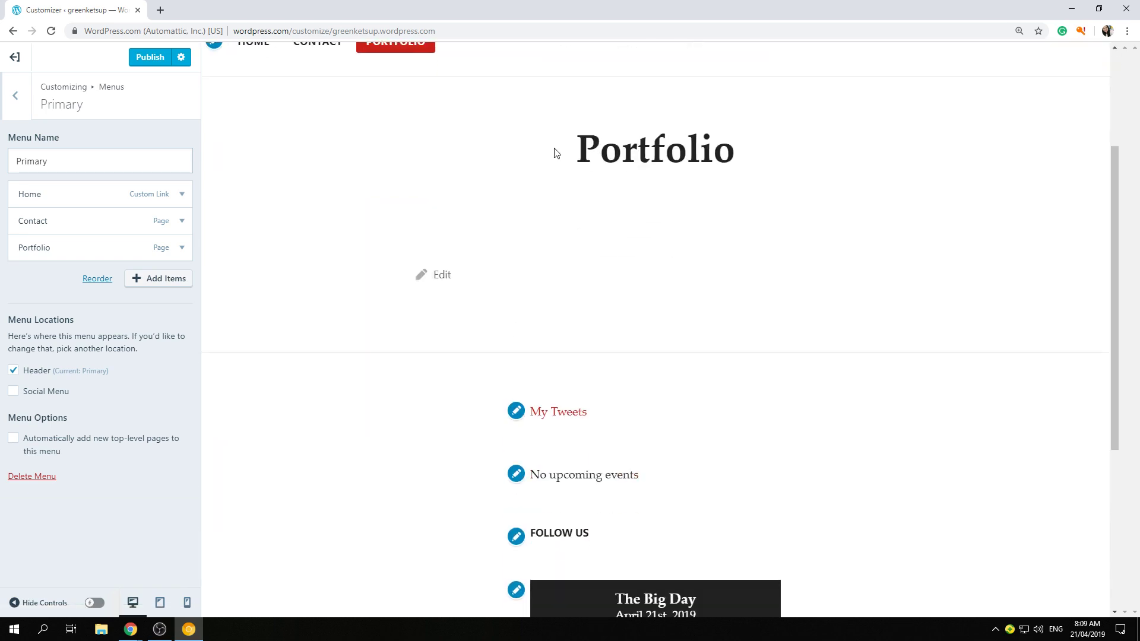
scroll(353, 297, "up", 2)
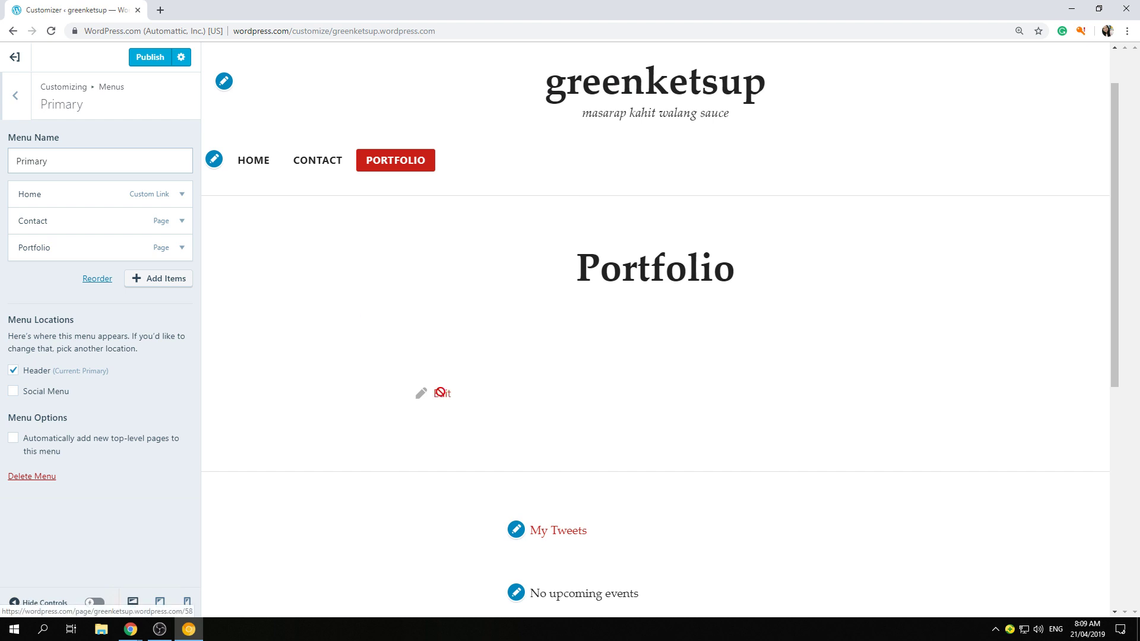
left_click(156, 64)
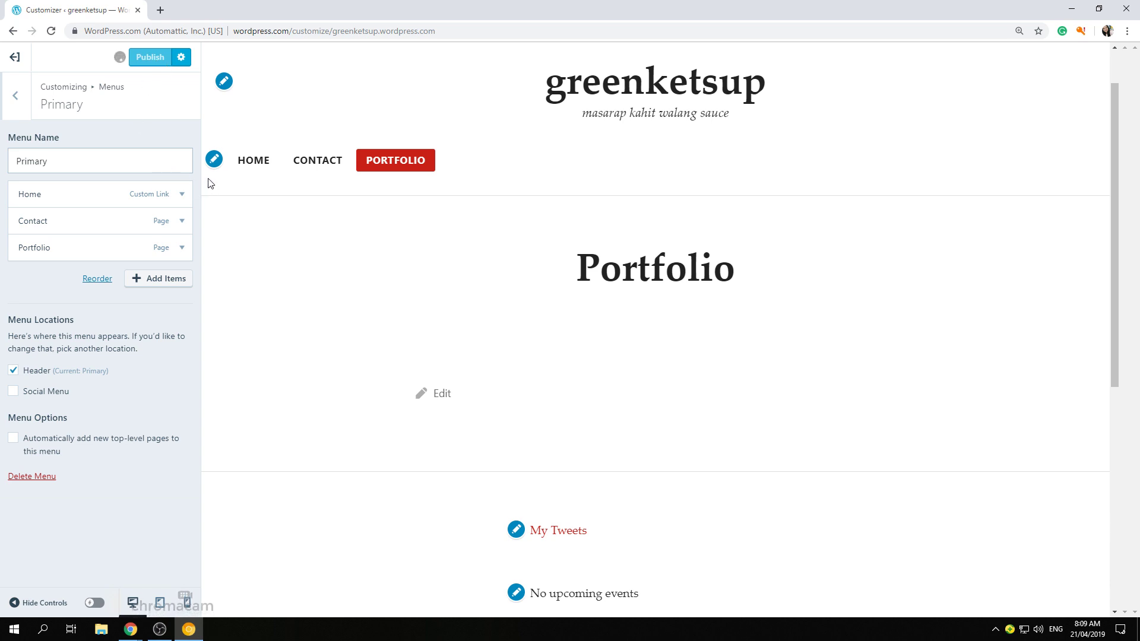
left_click(15, 59)
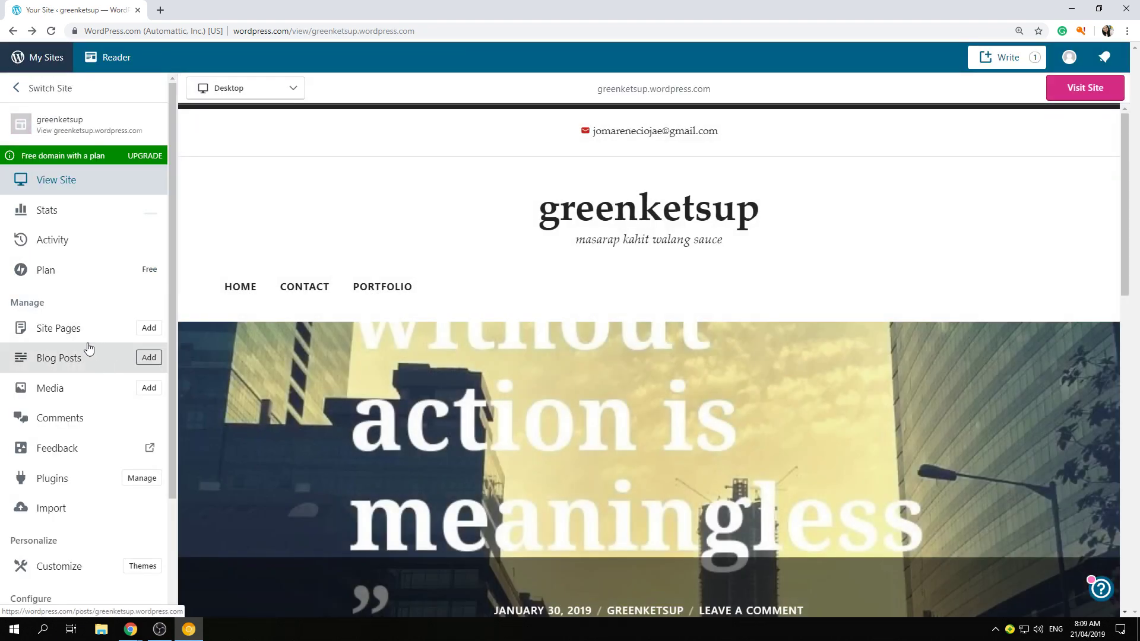
- Open the Portfolio page from Site Pages in the block editor
left_click(73, 334)
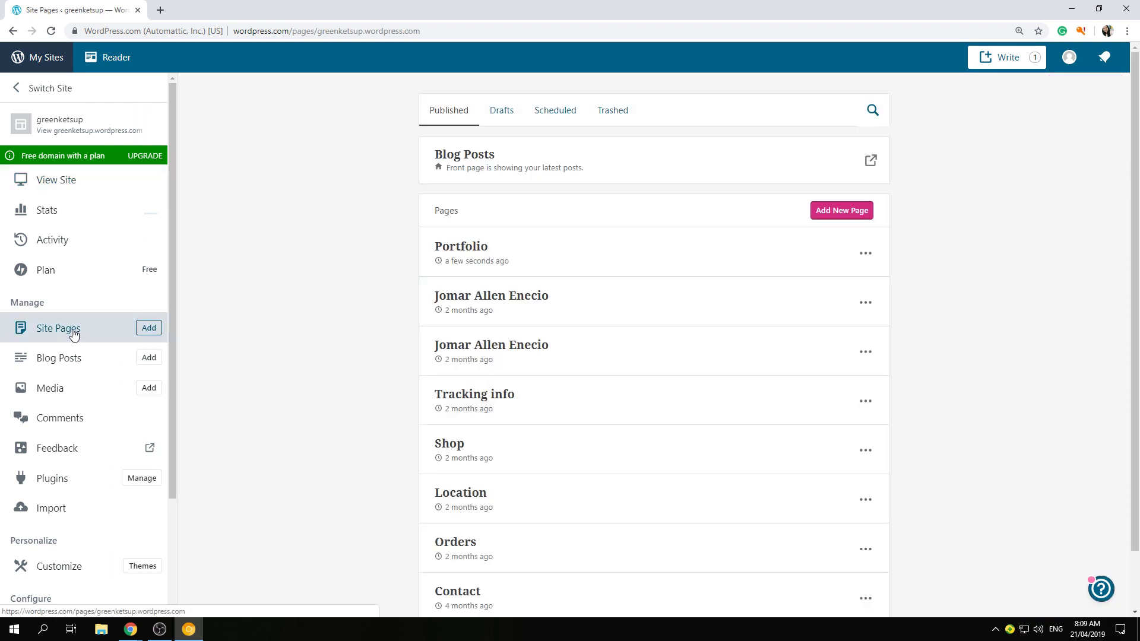
left_click(468, 251)
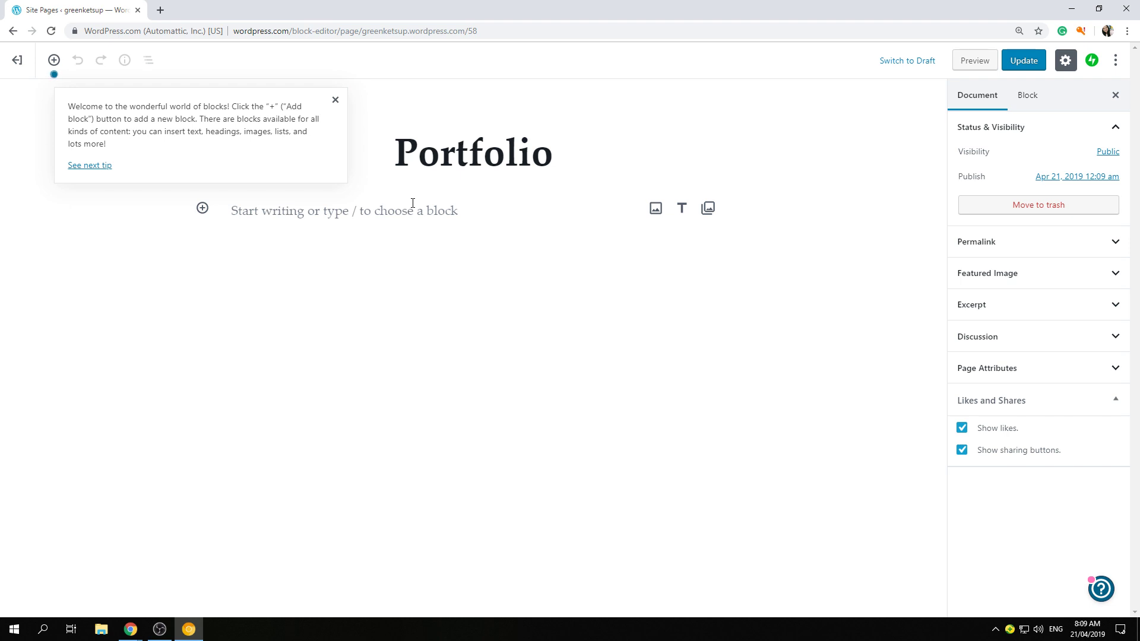
- Replace the 'Portfolio' title with the person's full name and place the caret in the empty body
left_click(334, 101)
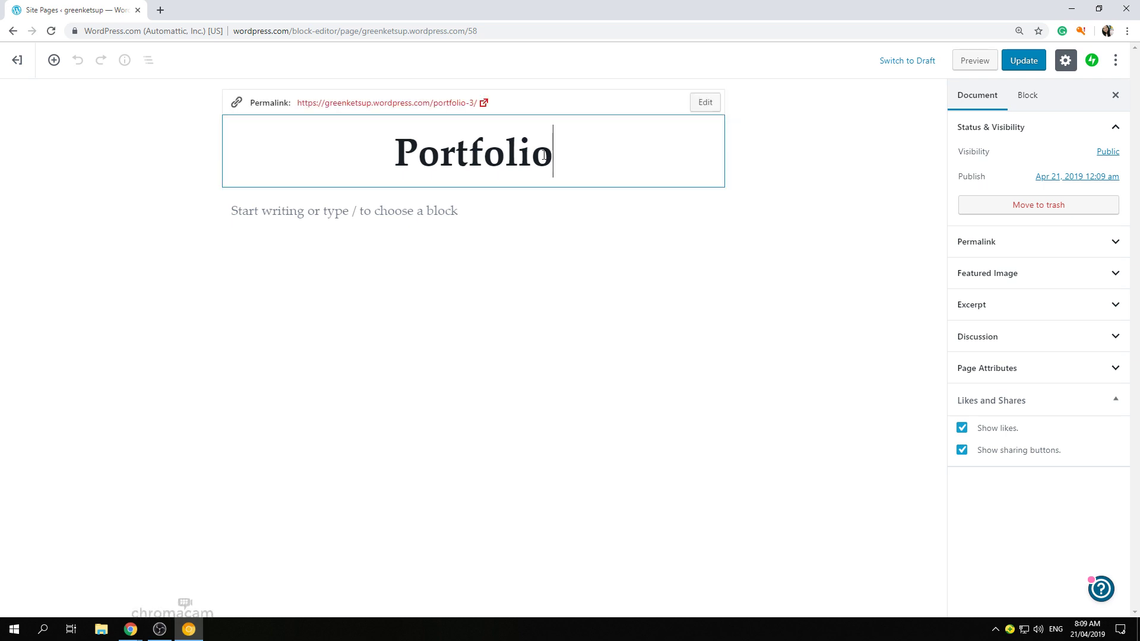
left_click_drag(544, 155, 336, 150)
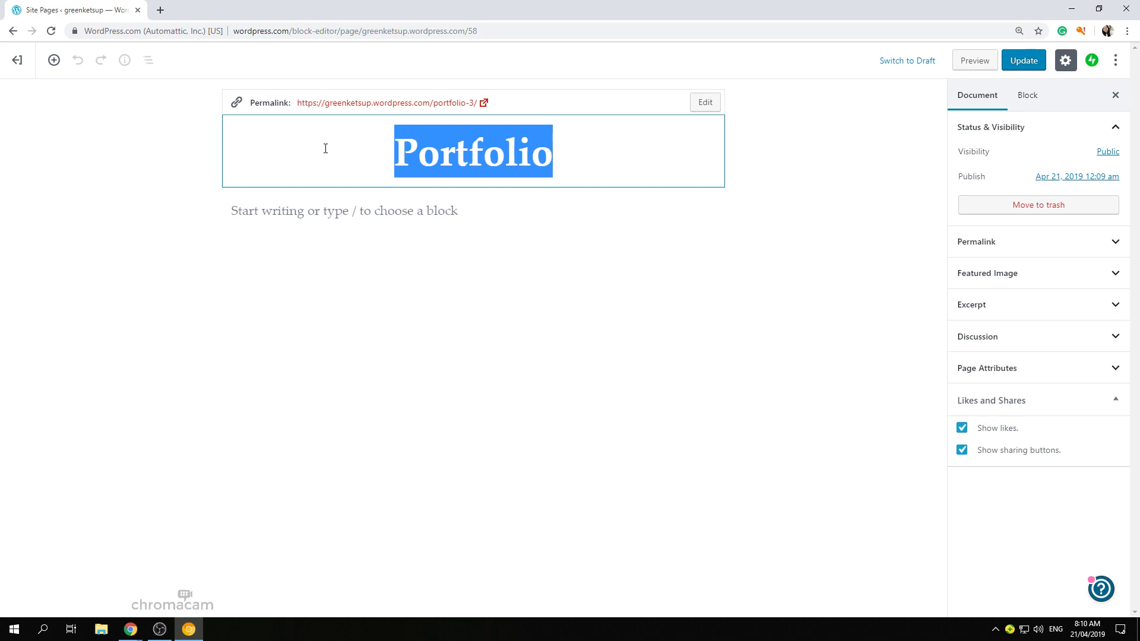
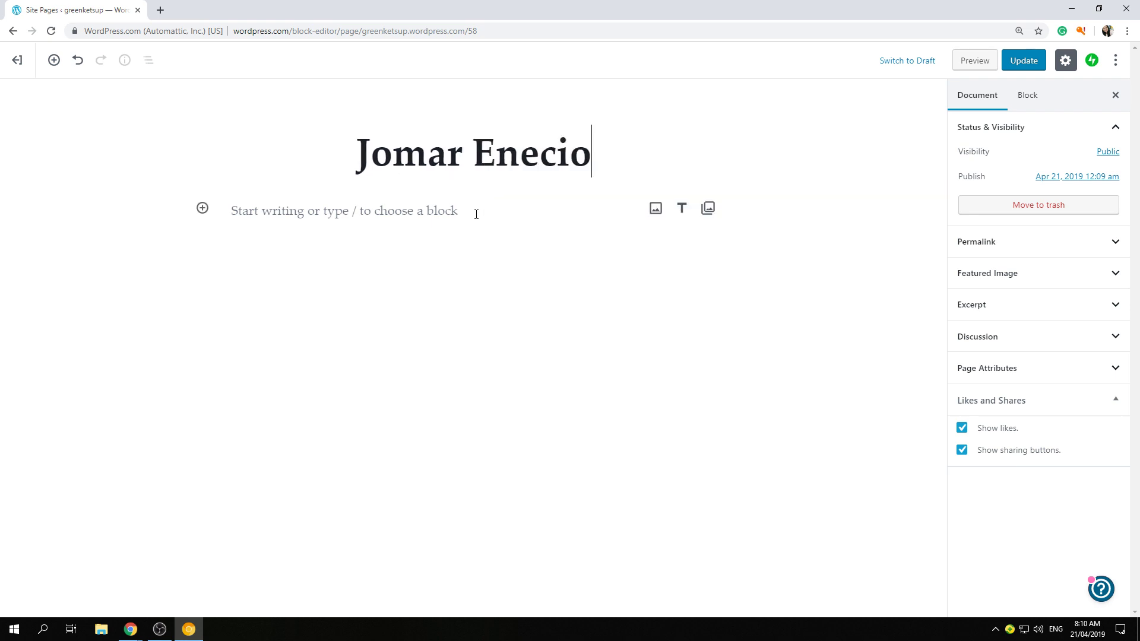
left_click(474, 213)
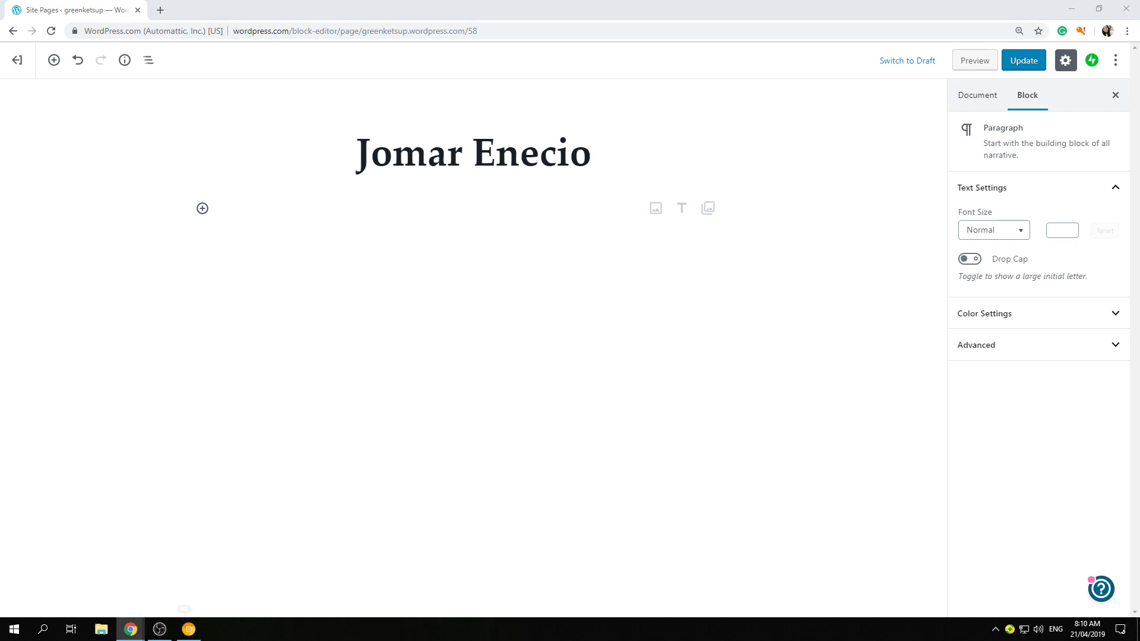
- Save the draft, then paste the 'Social Media Manager / Virtual Assistant' heading and résumé bullets into the body
key("ctrl+s")
key("ctrl+s")
left_click(267, 209)
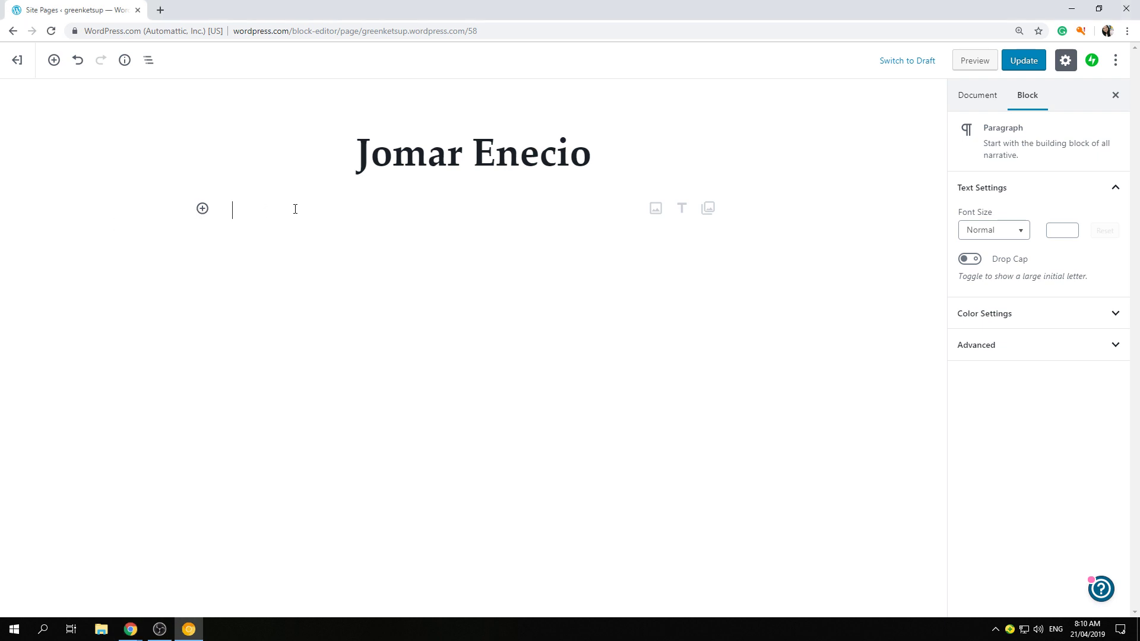
key("ctrl+v")
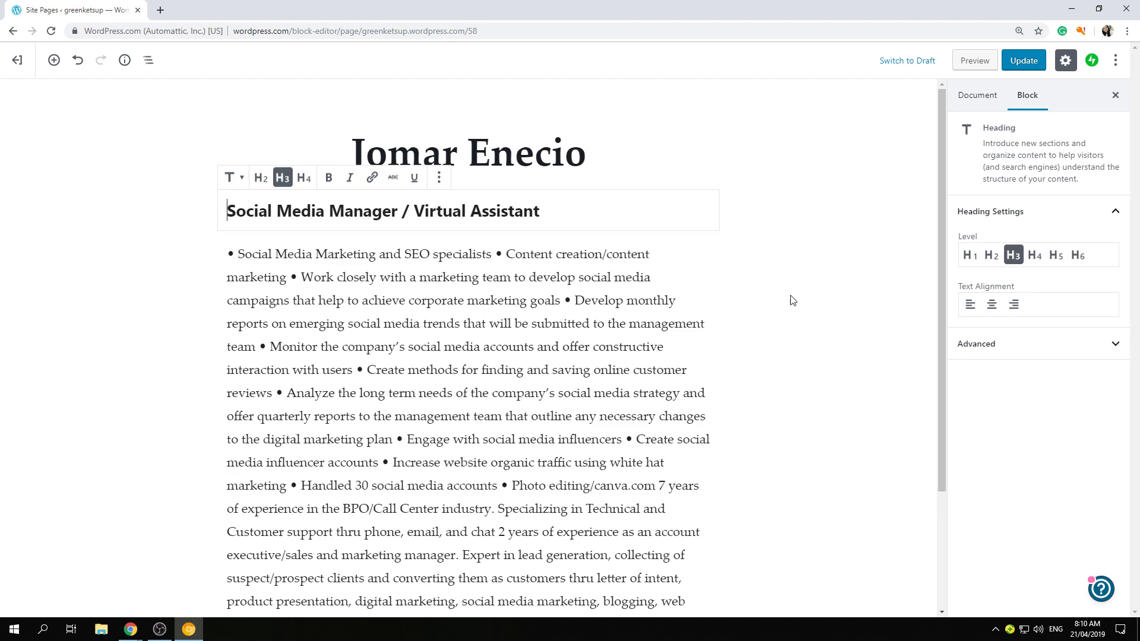
left_click(791, 300)
scroll(556, 286, "down", 3)
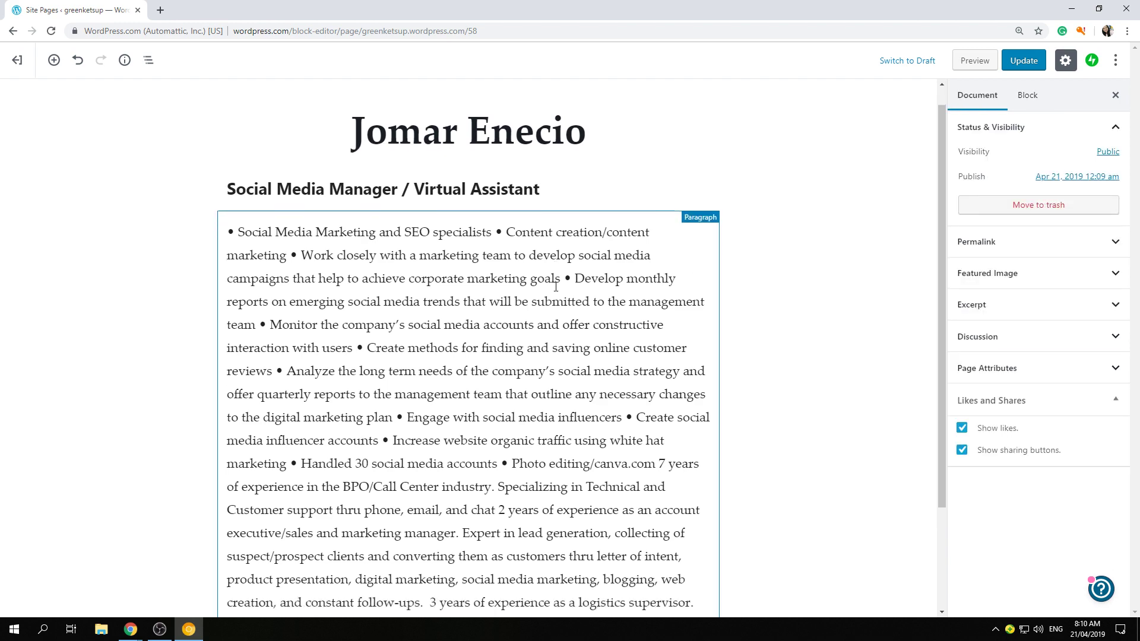
scroll(555, 287, "down", 3)
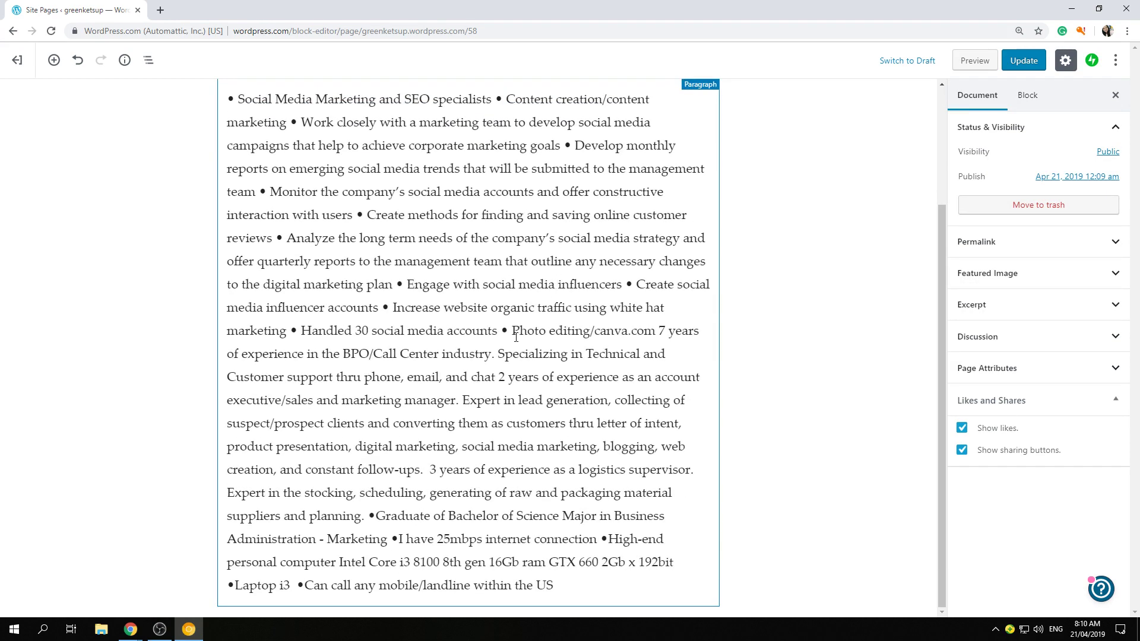
scroll(514, 338, "up", 3)
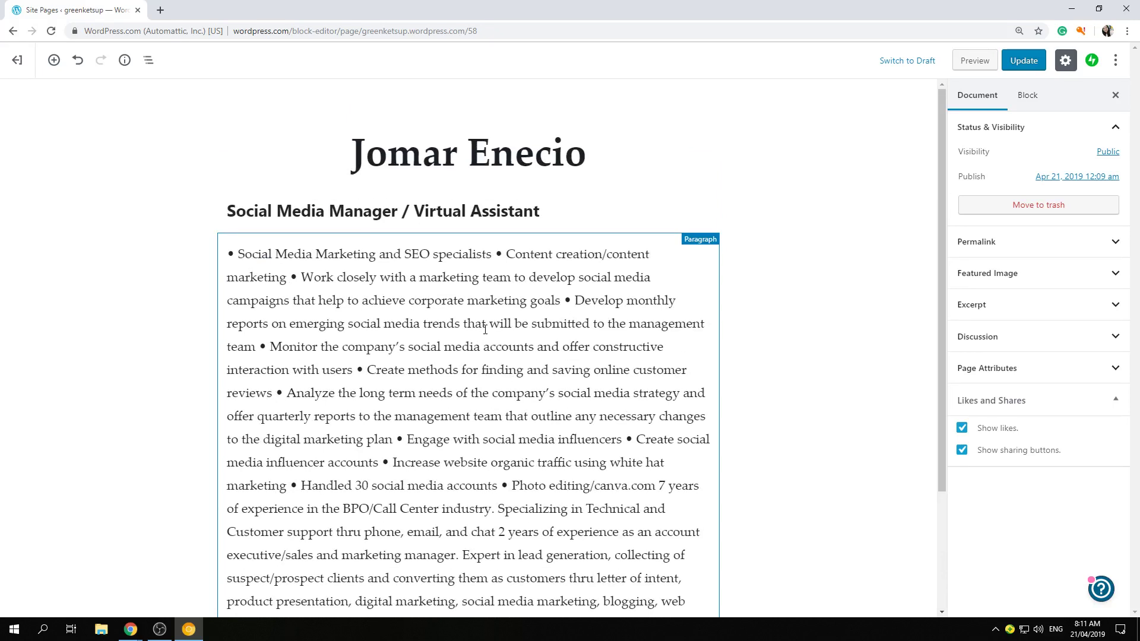
left_click(497, 254)
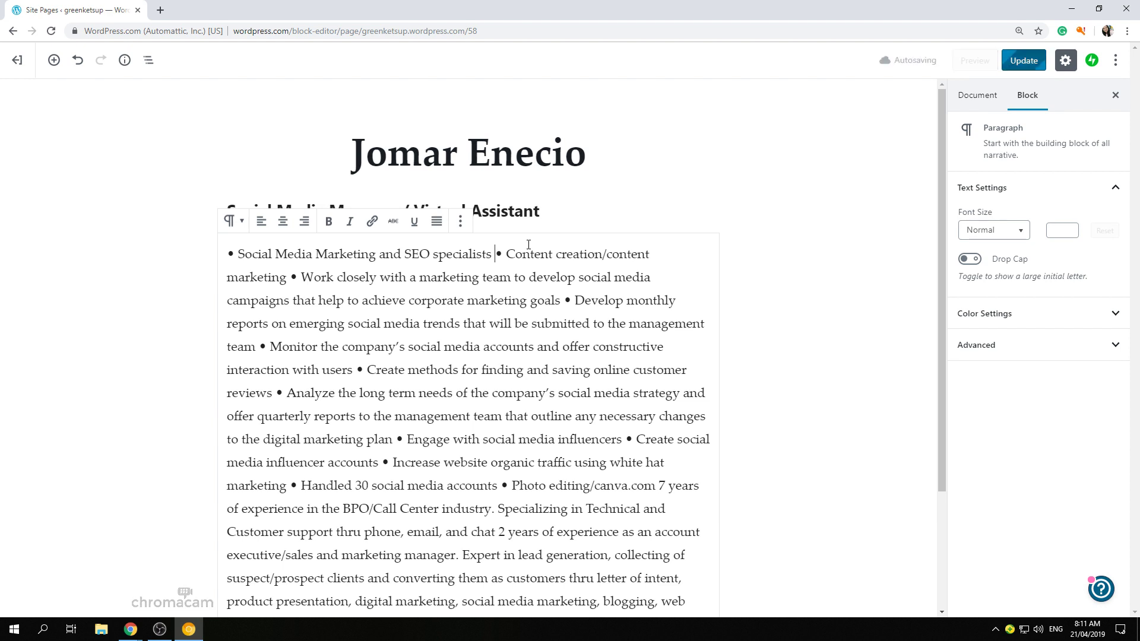
- Put the Content creation, Work closely, Develop monthly reports, Monitor, Create methods, Analyze and Engage bullets on separate lines
key("Return")
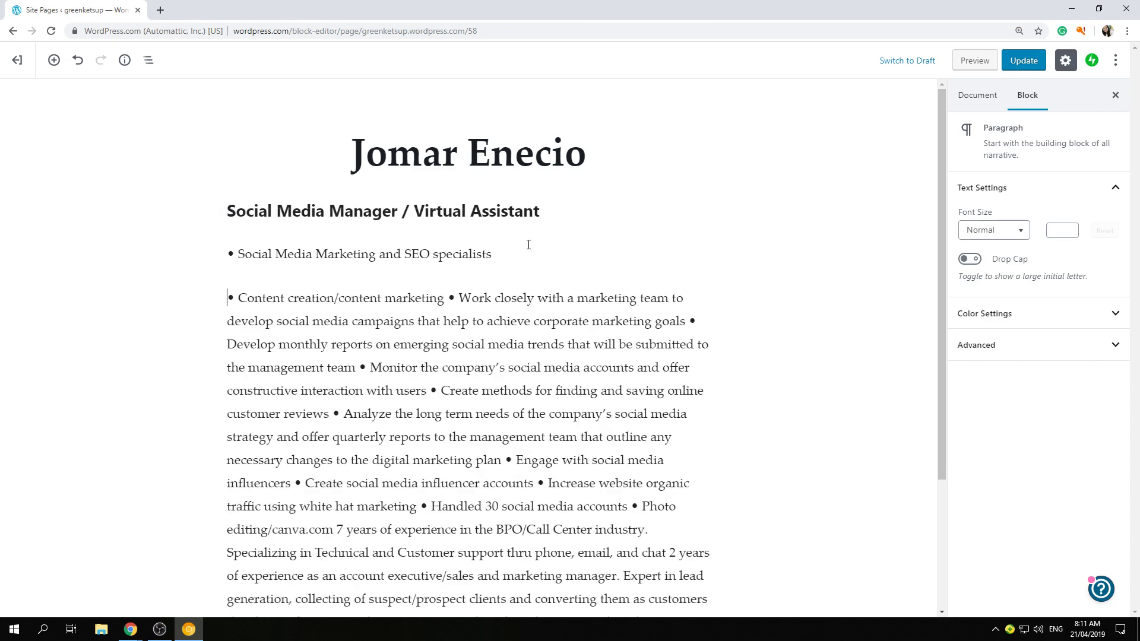
key("BackSpace")
key("shift+Return")
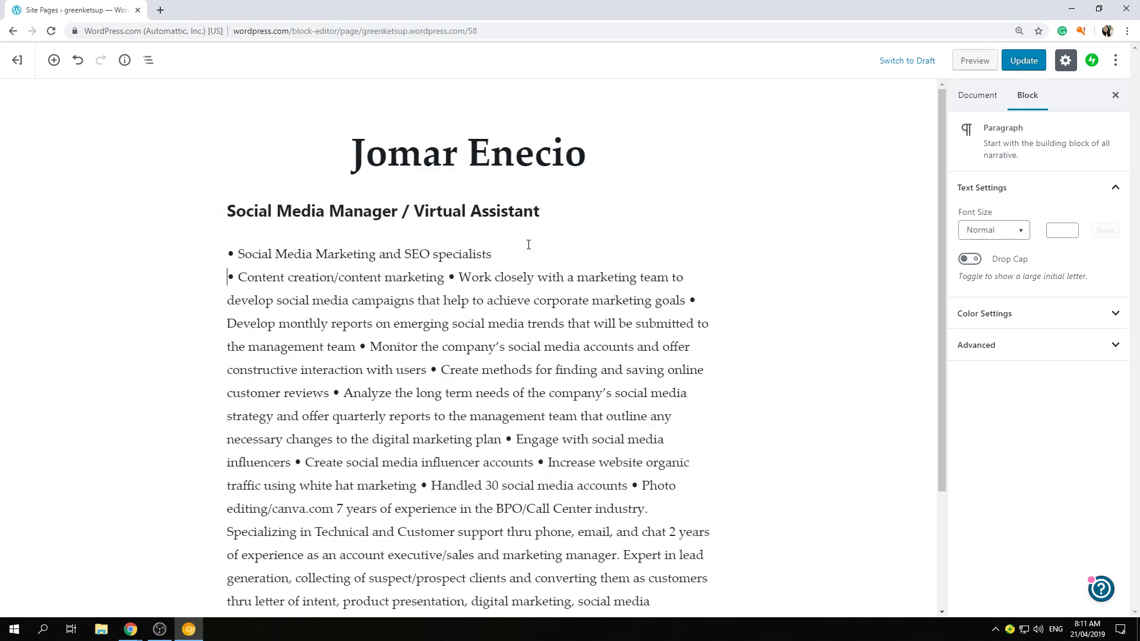
left_click(449, 277)
key("shift+Return")
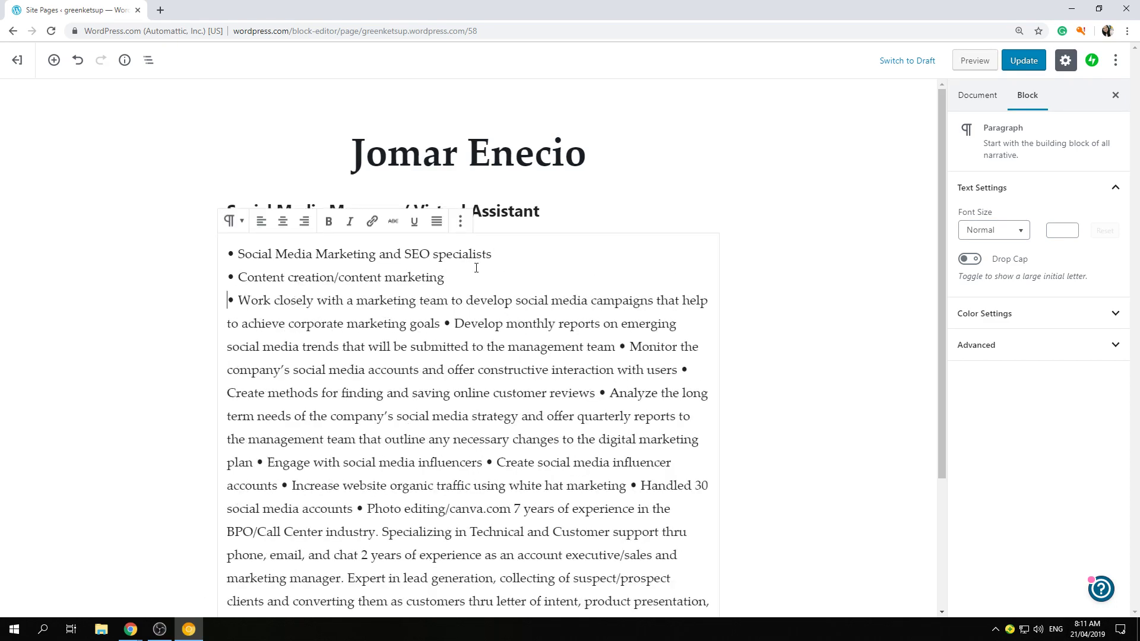
left_click(444, 324)
key("shift+Return")
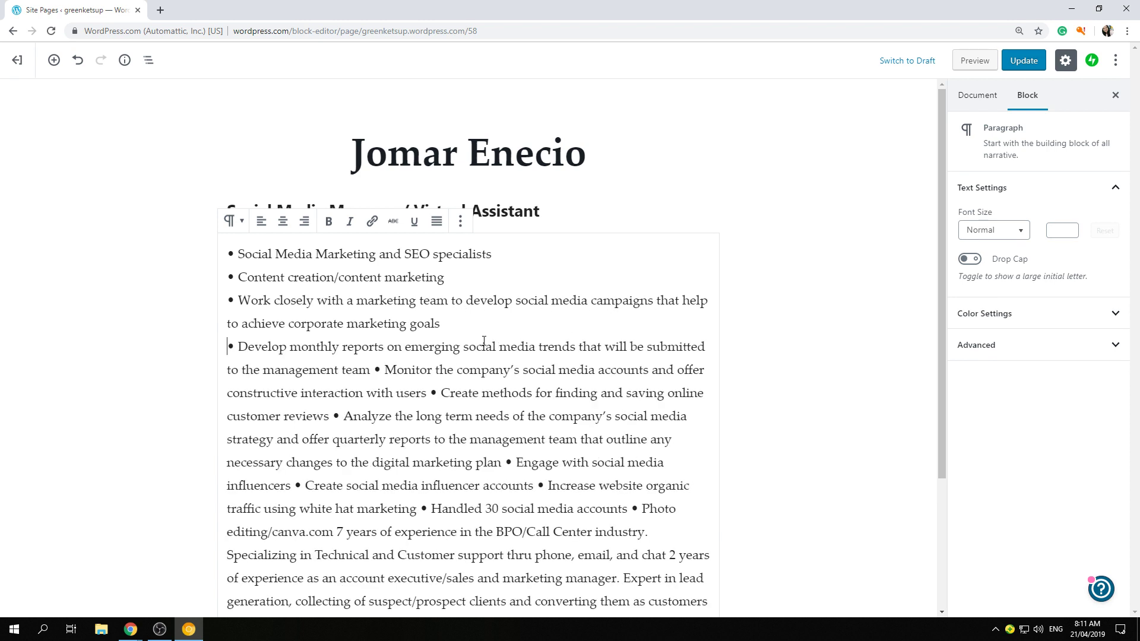
scroll(451, 332, "down", 2)
left_click(376, 251)
key("shift+Return")
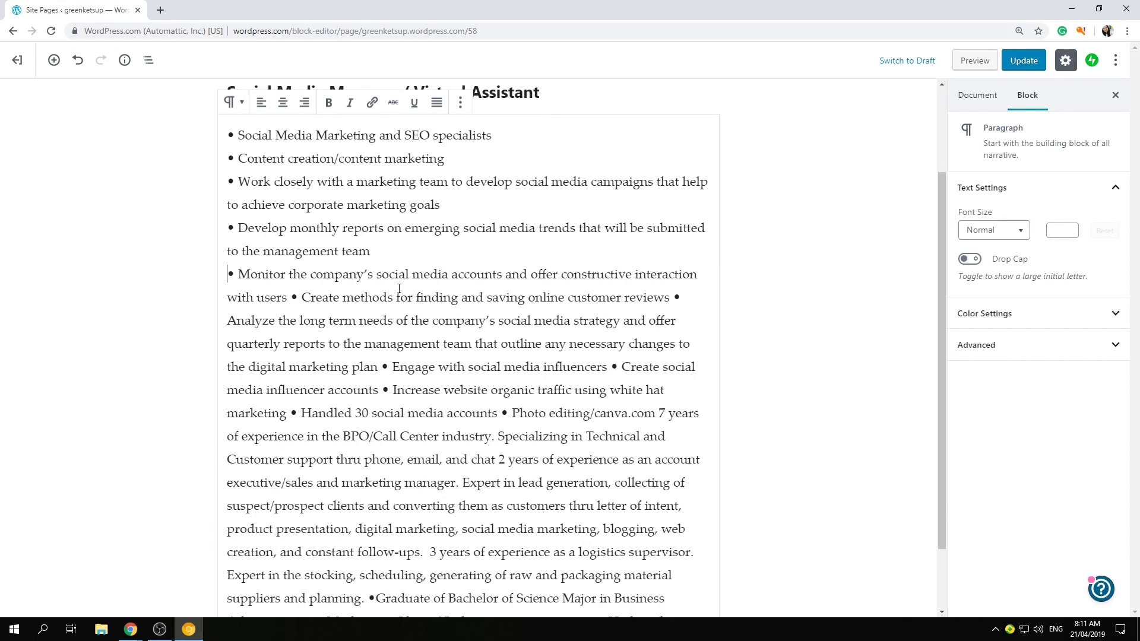
left_click(291, 298)
key("shift+Return")
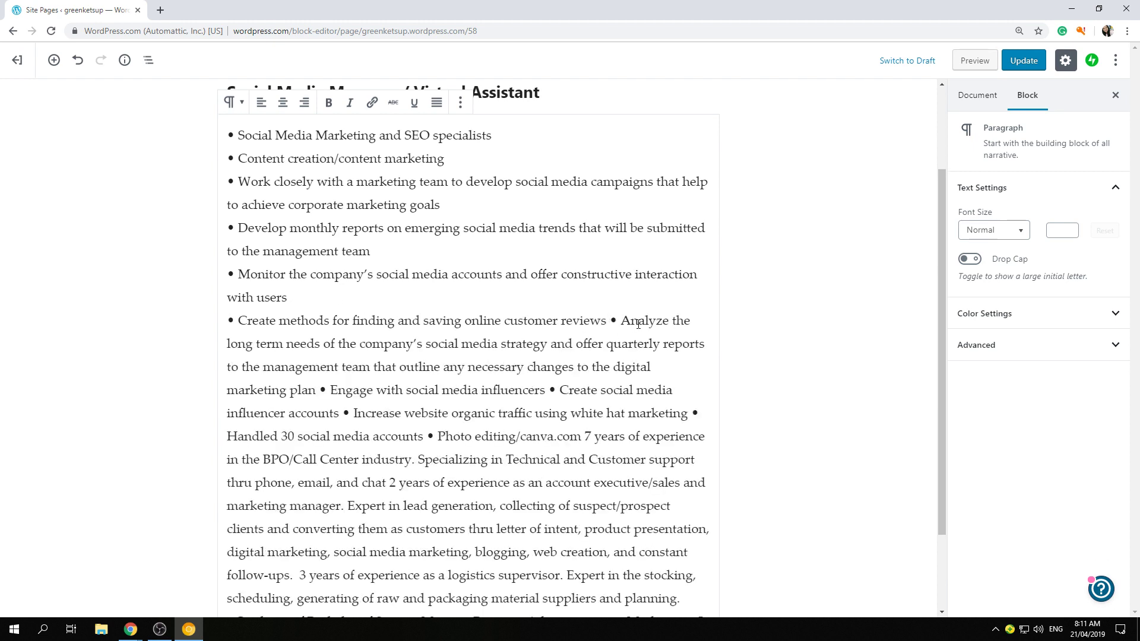
key("shift+Return")
left_click(385, 392)
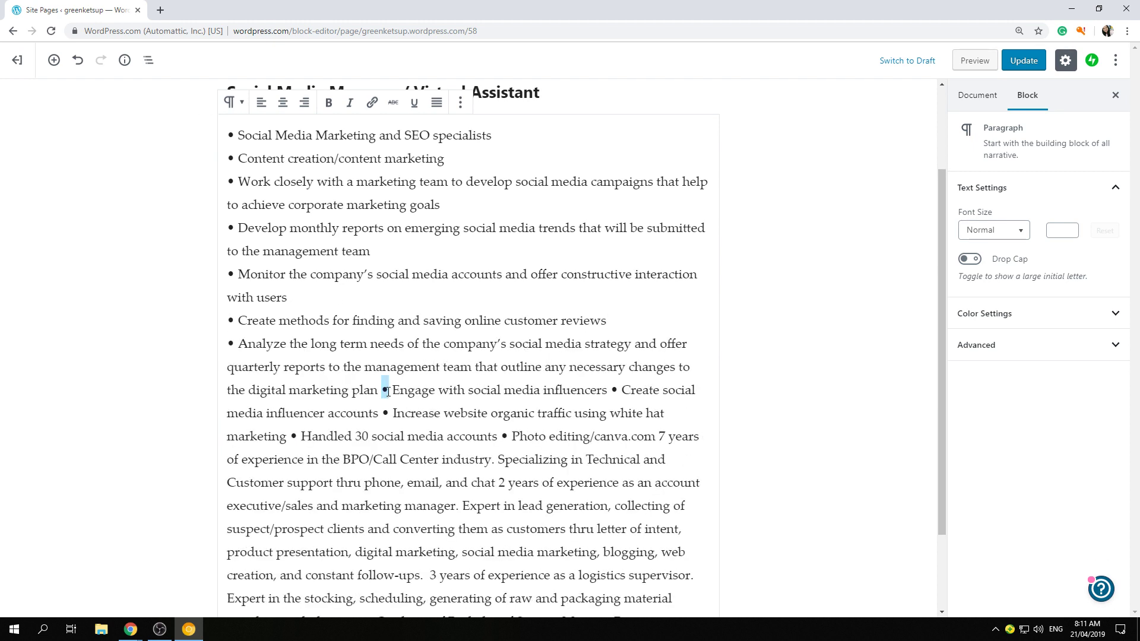
key("shift+Return")
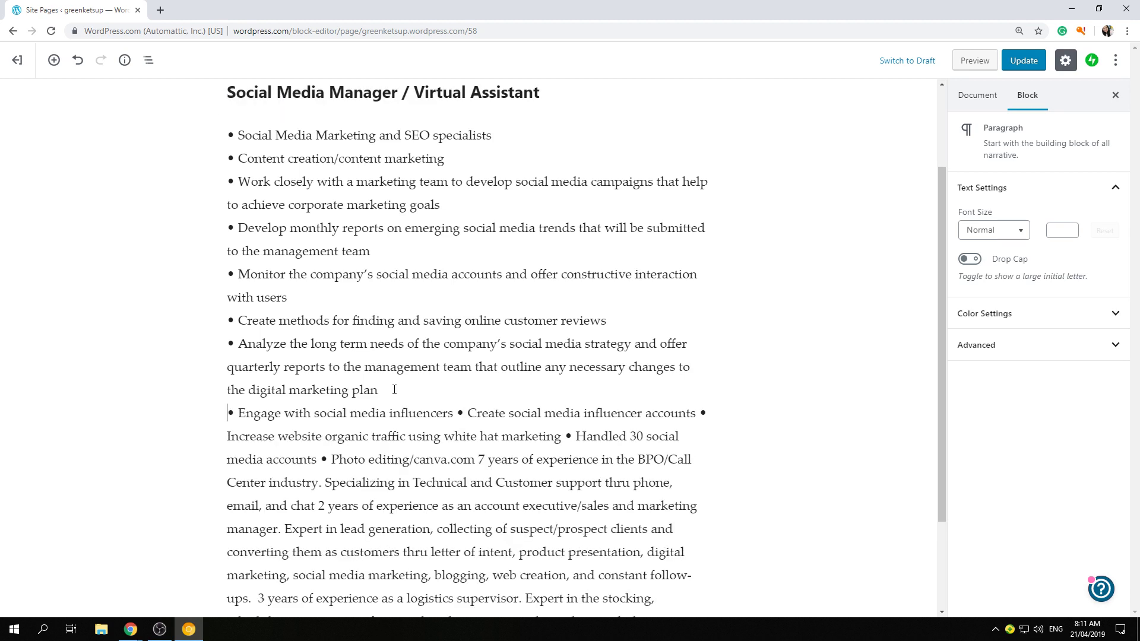
- Break out the influencer, website traffic, 30 accounts and Photo editing bullets; make '7 years of experience' its own paragraph
scroll(471, 402, "down", 1)
left_click(459, 355)
key("shift+Return")
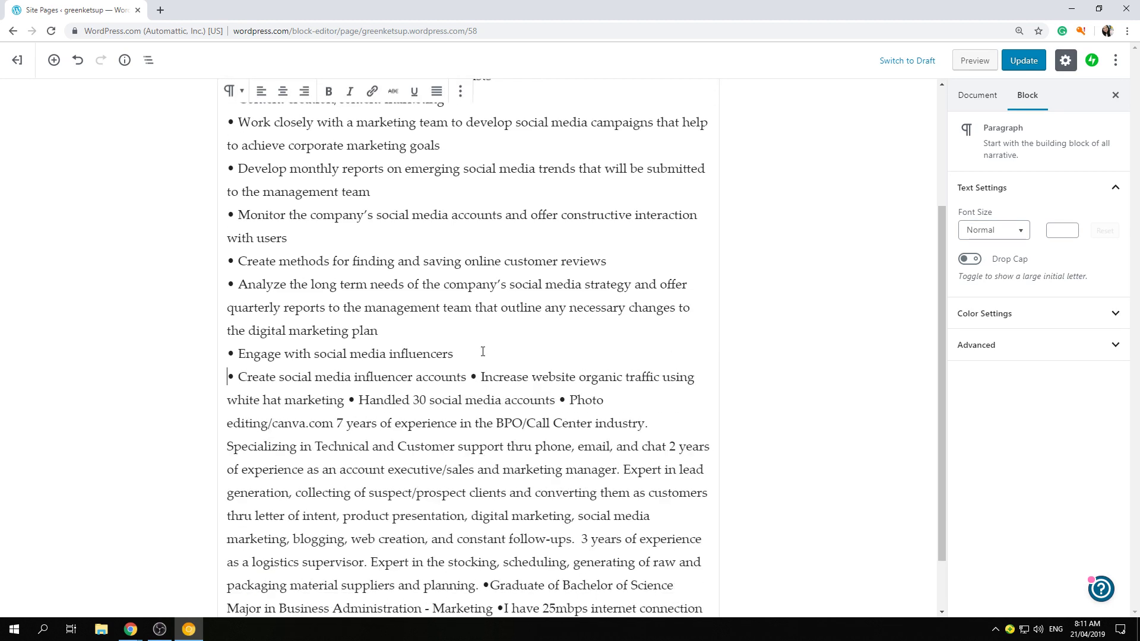
left_click(472, 379)
key("shift+Return")
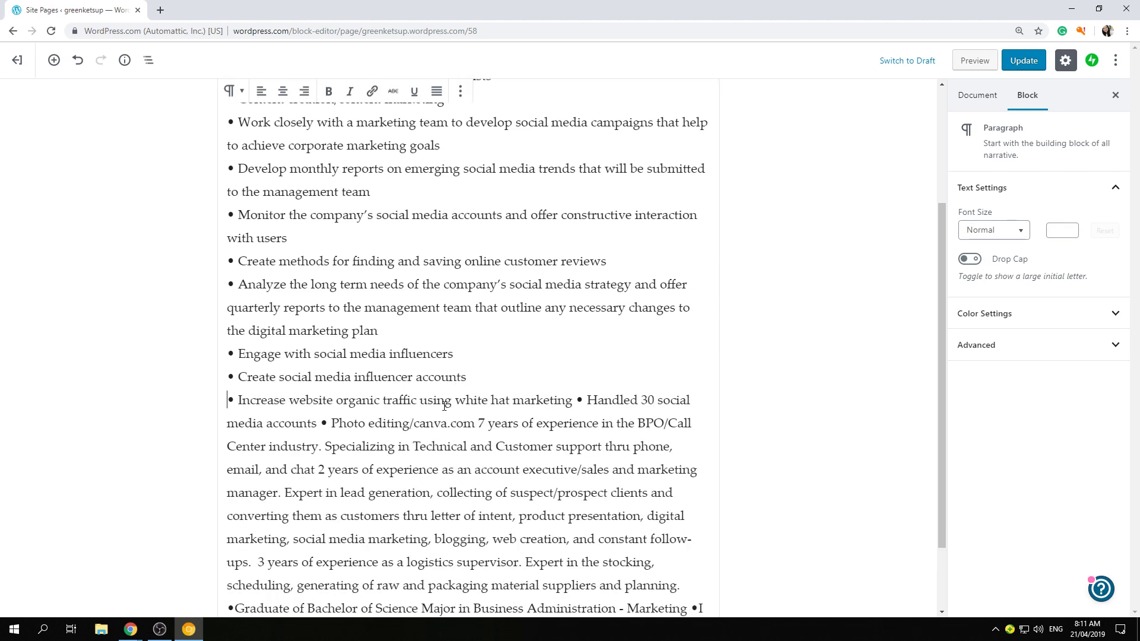
left_click(576, 400)
key("shift+Return")
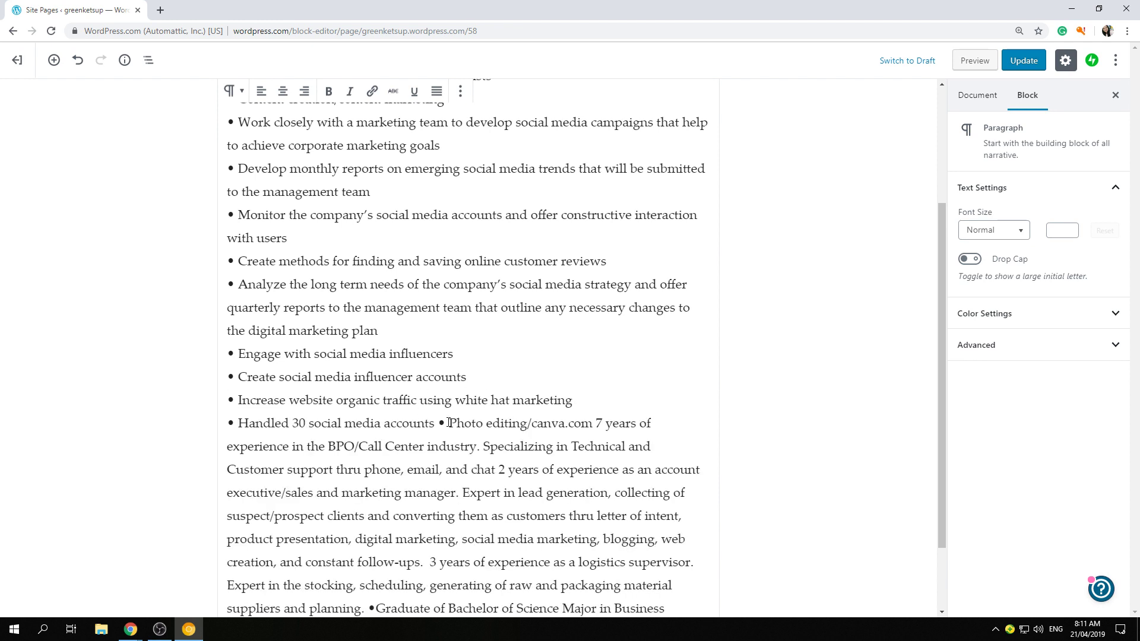
left_click(440, 425)
key("shift+Return")
scroll(441, 423, "down", 2)
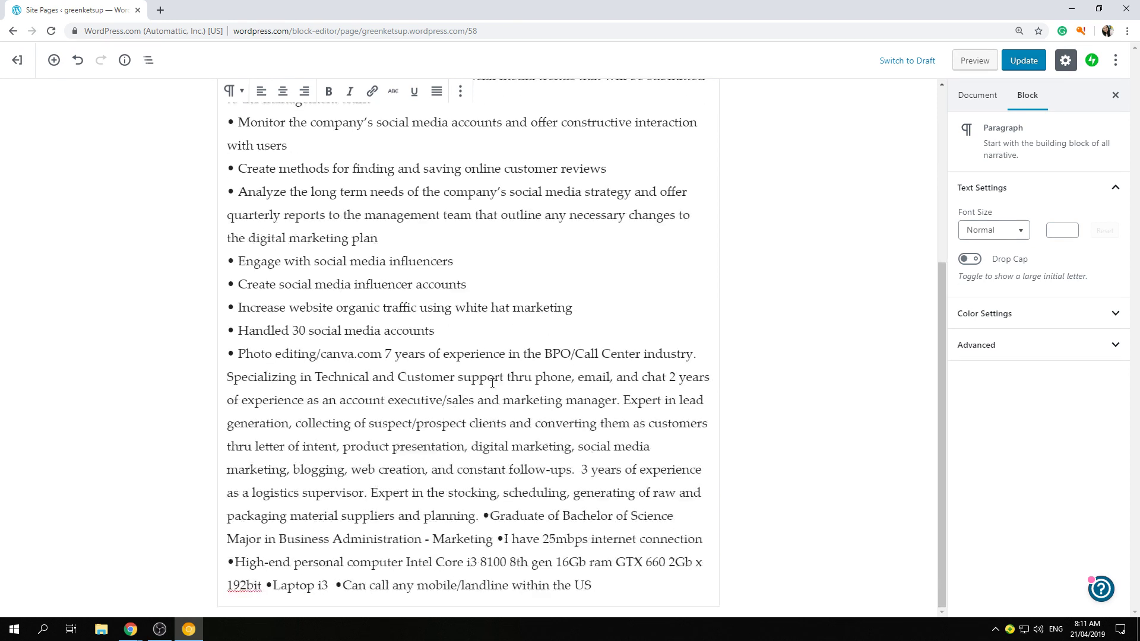
left_click(386, 355)
key("shift+Return")
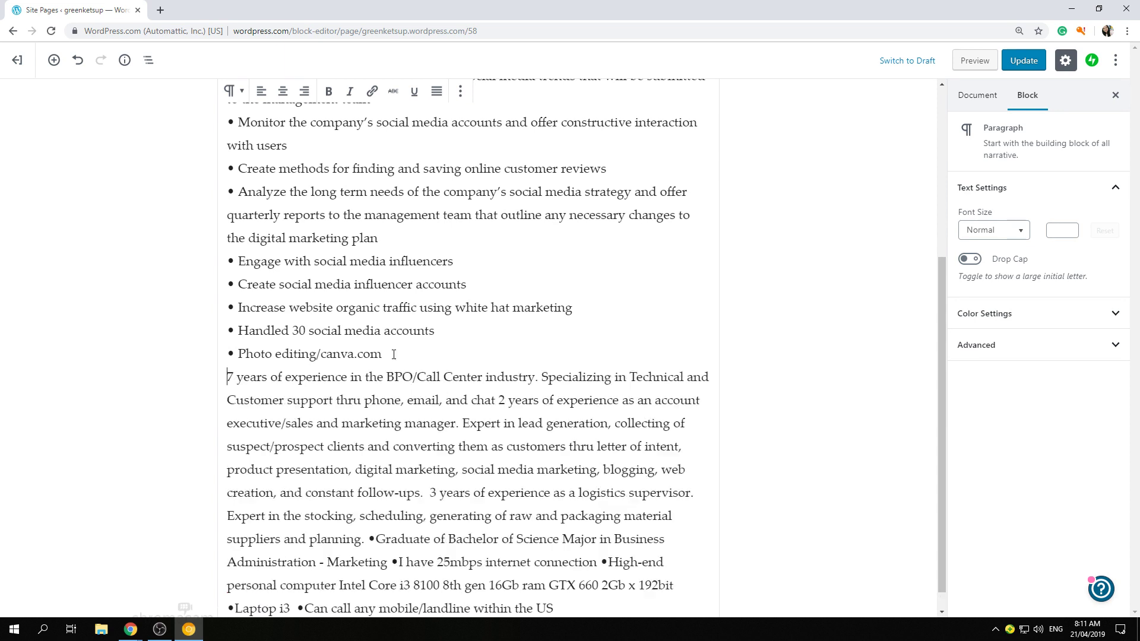
key("Return")
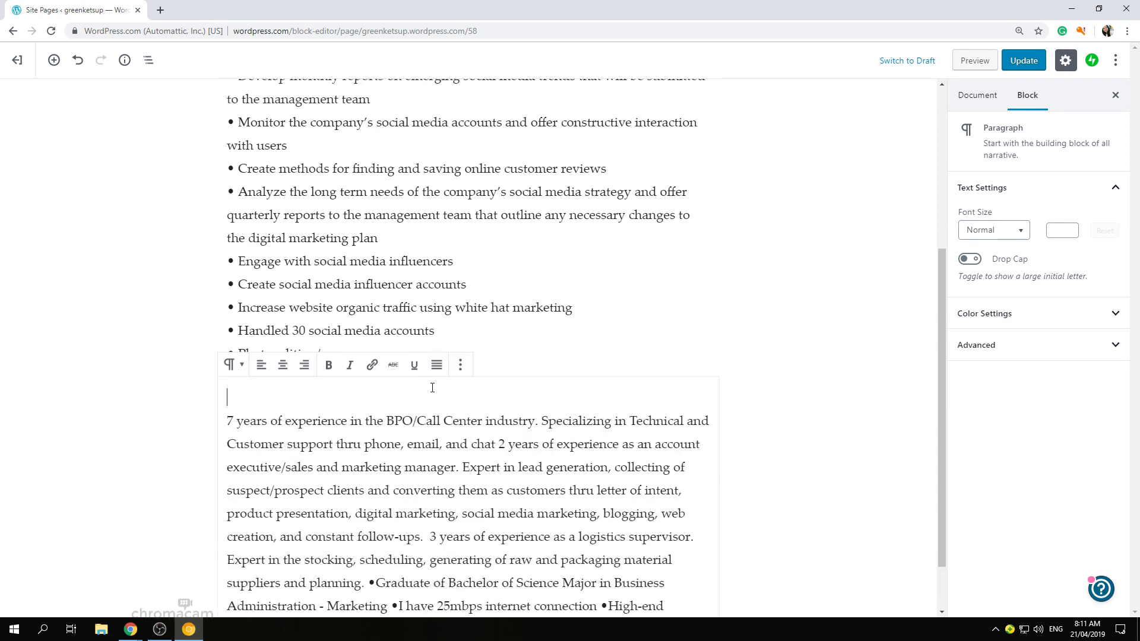
scroll(442, 386, "down", 1)
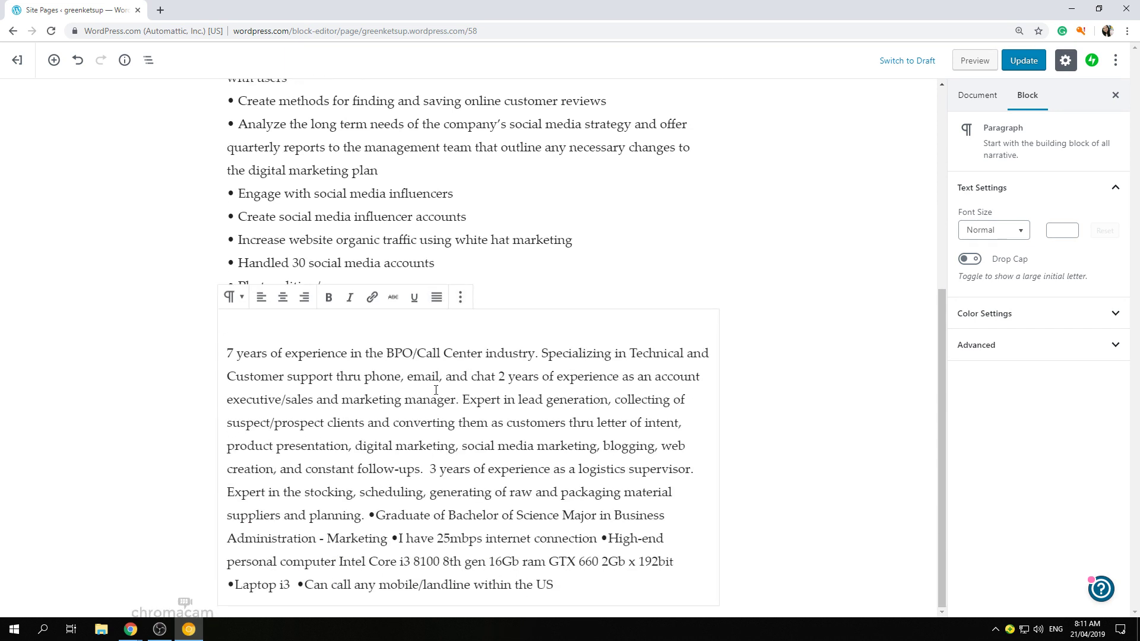
- Start a Graduate paragraph and put the 25mbps internet, High-end computer and bulleted 16Gb ram items on separate lines
left_click(369, 516)
key("shift+Return")
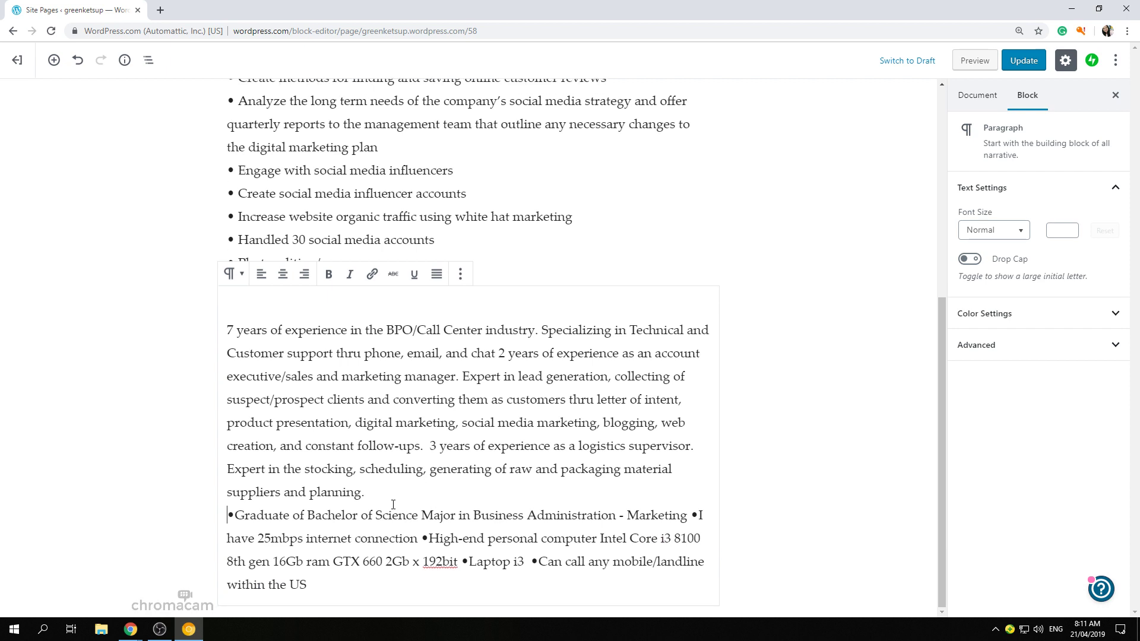
key("Return")
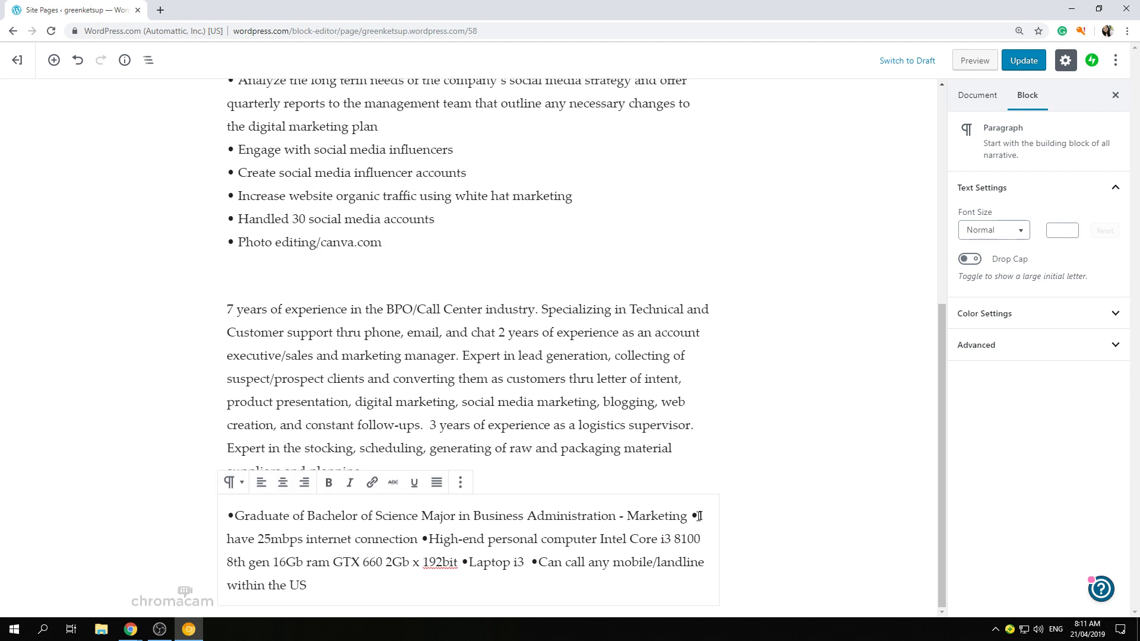
left_click(691, 516)
key("shift+Return")
left_click(440, 539)
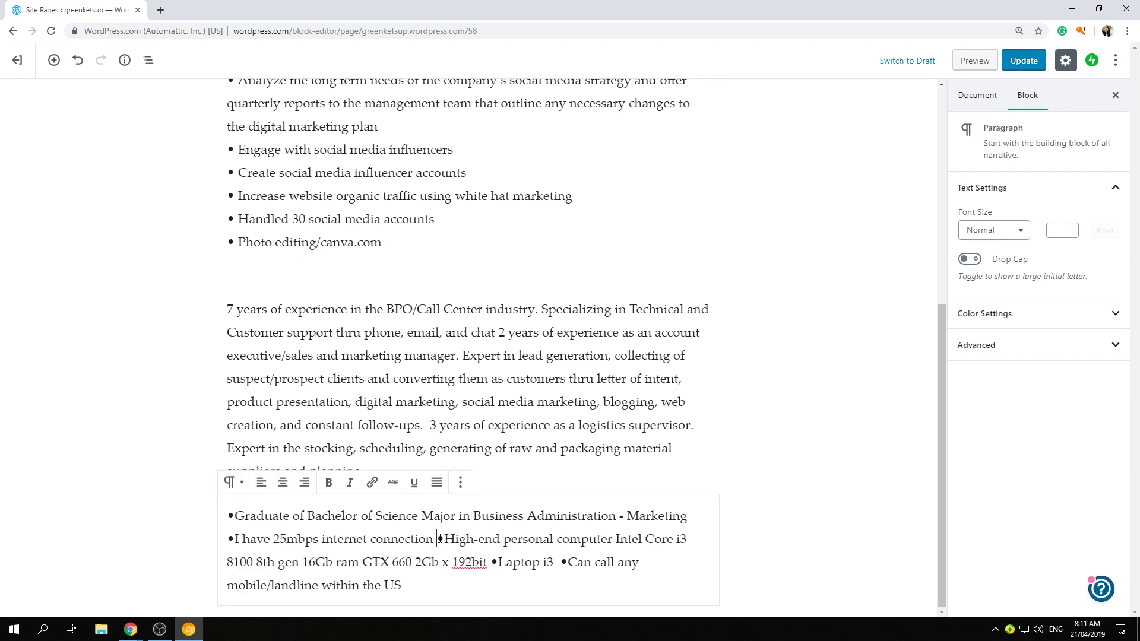
key("shift+Return")
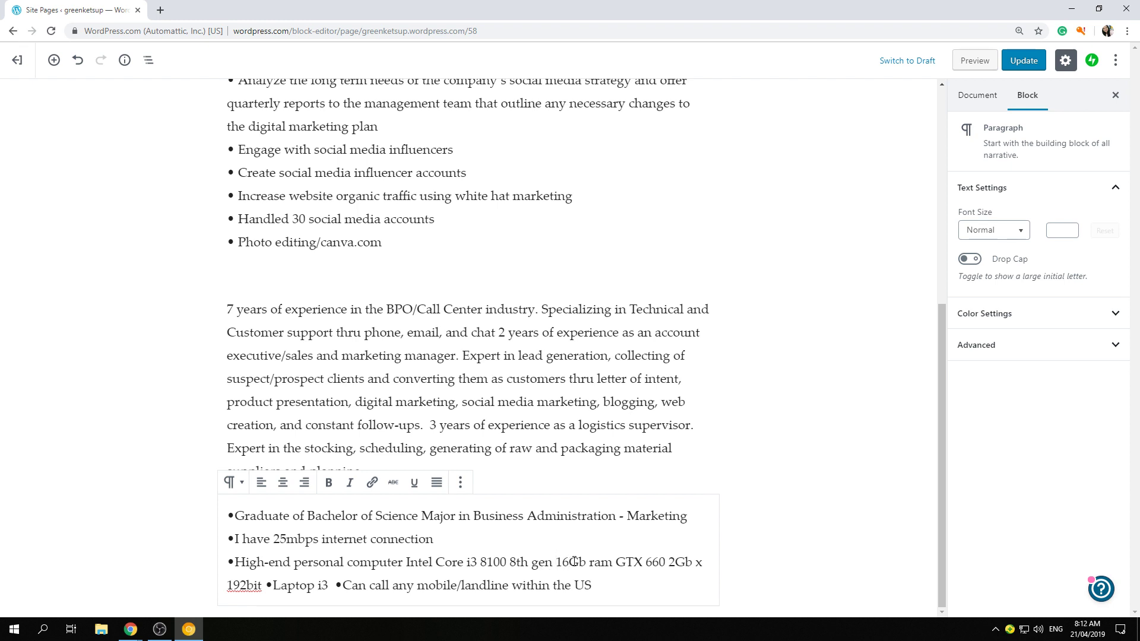
left_click(558, 561)
key("shift+Return")
type("7")
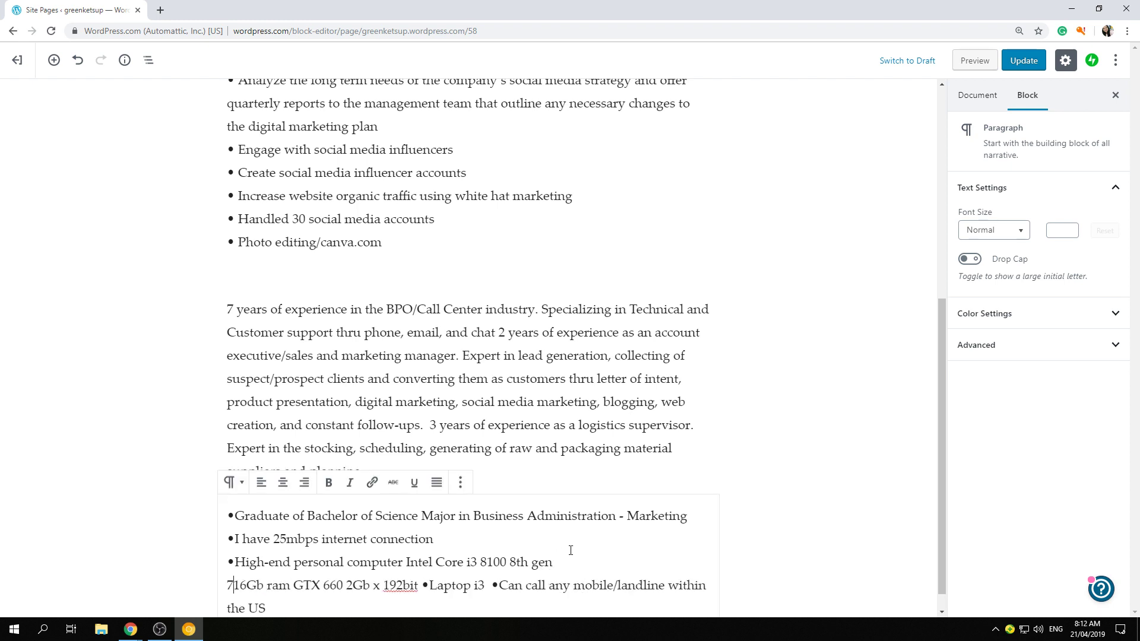
key("BackSpace")
type("•")
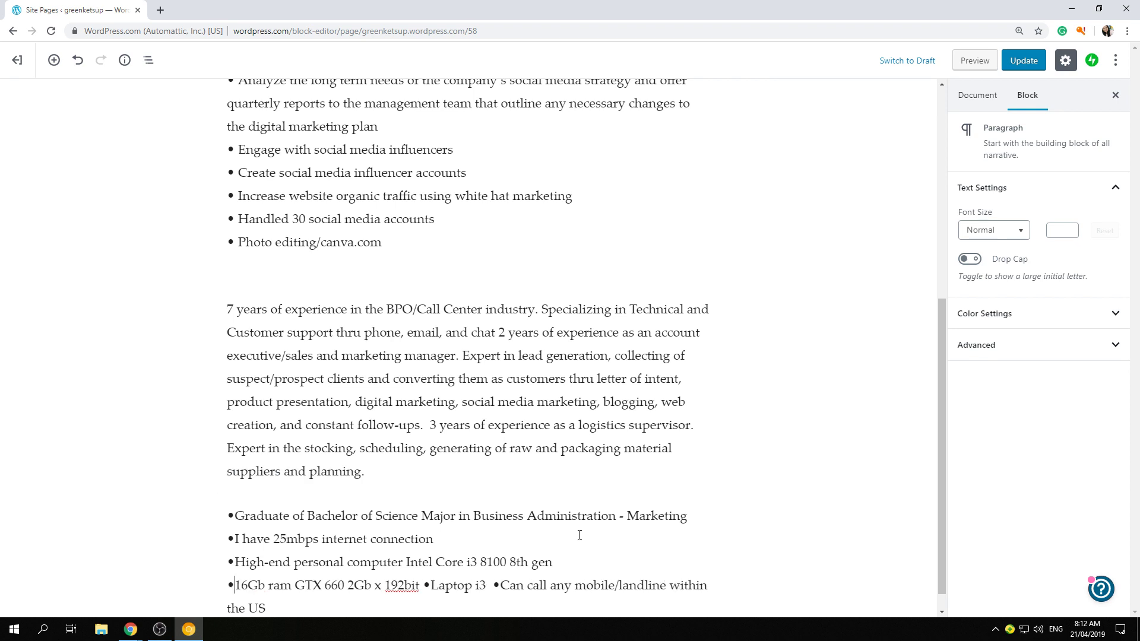
scroll(558, 492, "down", 1)
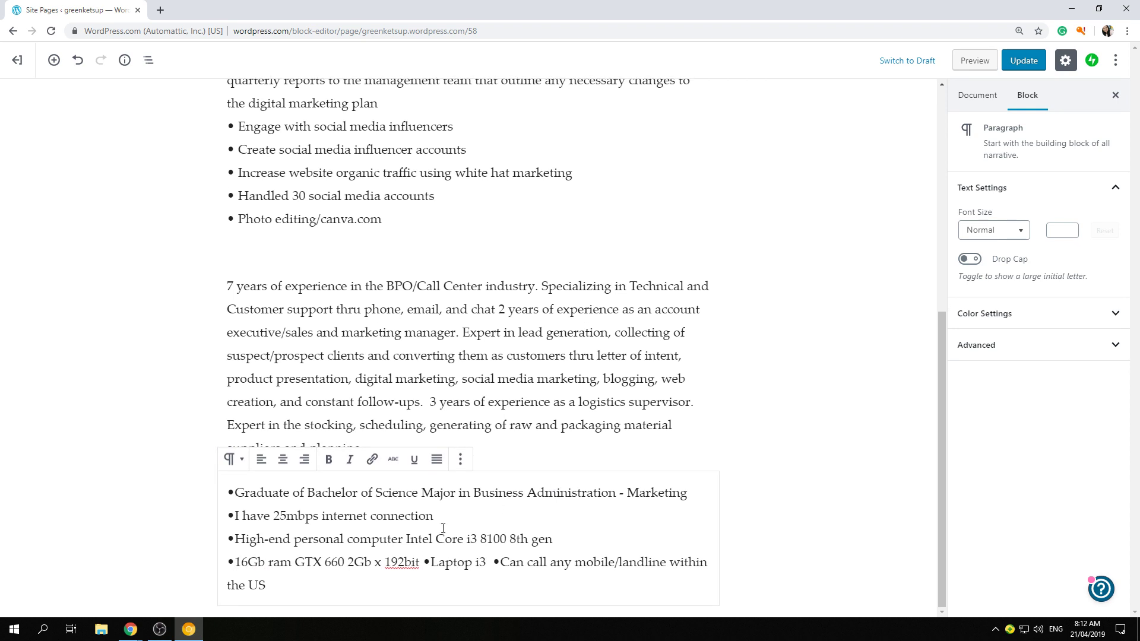
- Put the Laptop i3 and Can call bullets on their own lines and add 'Back up' before Laptop
left_click(423, 562)
key("shift+Return")
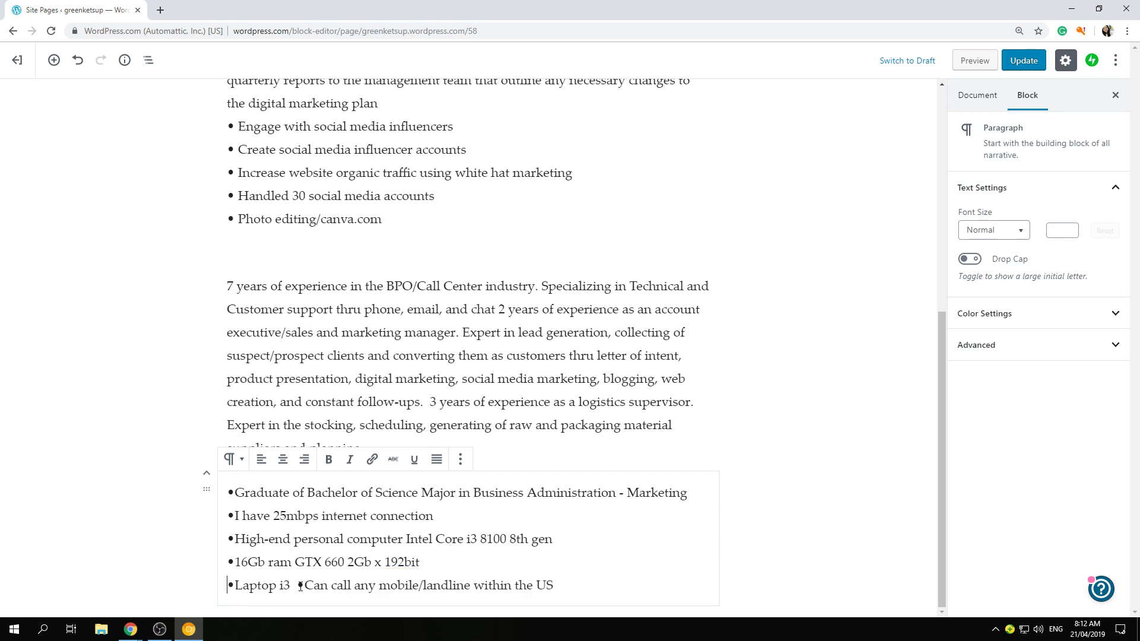
left_click(301, 585)
key("shift+Return")
left_click(236, 585)
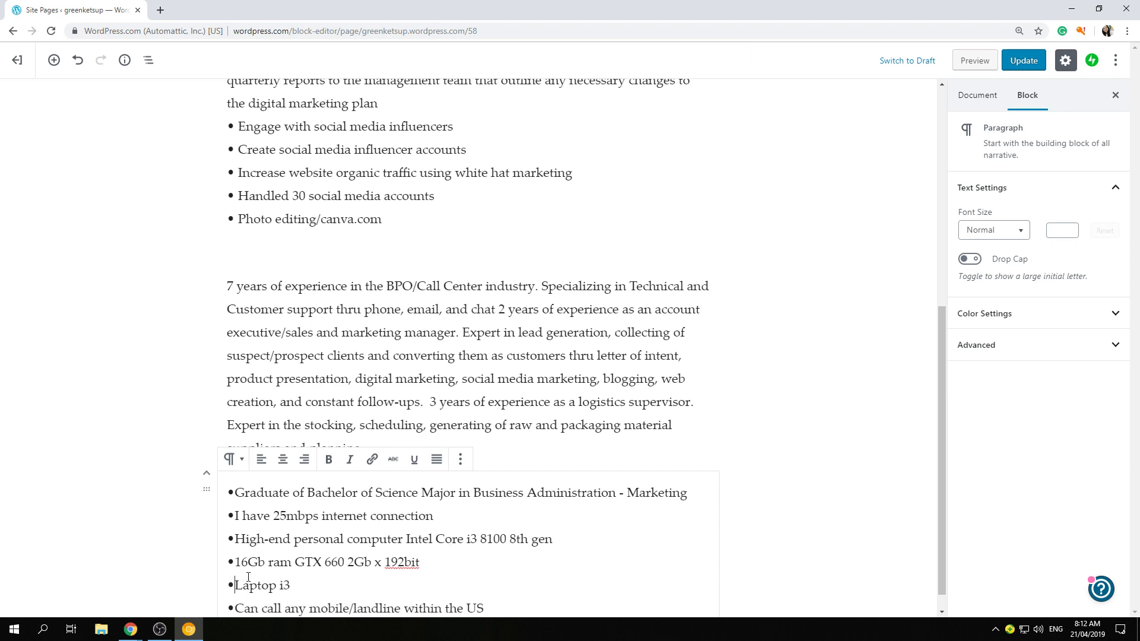
type("Back up")
left_click(809, 482)
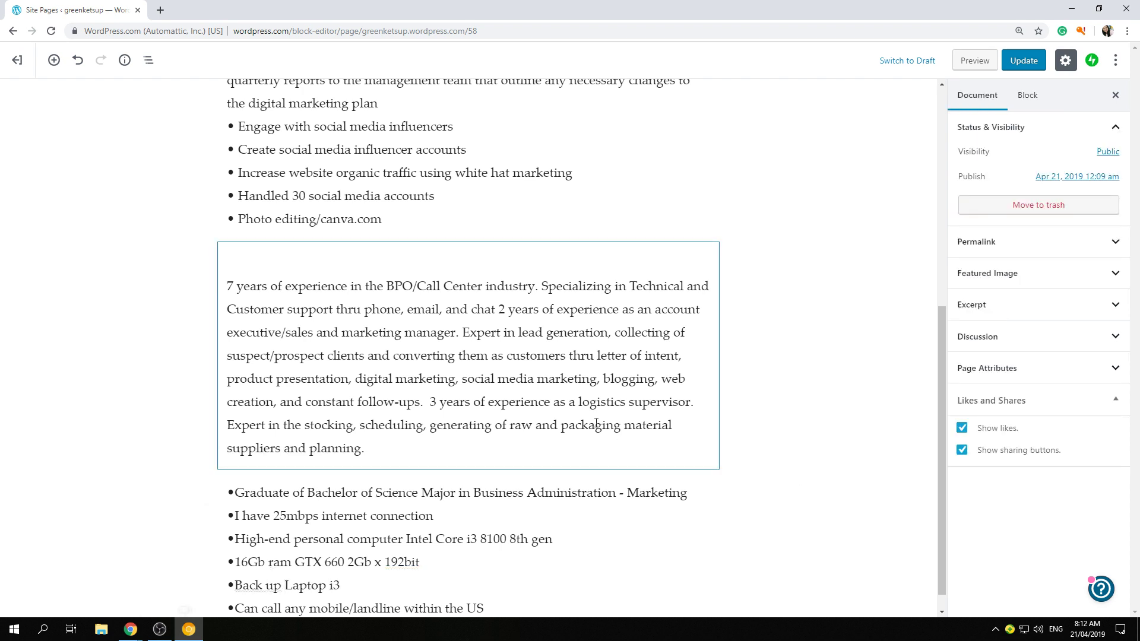
- Remove the Graduate bullet, merge that line into the paragraph above, and split the equipment bullets after 'Marketing'
left_click(233, 492)
key("BackSpace")
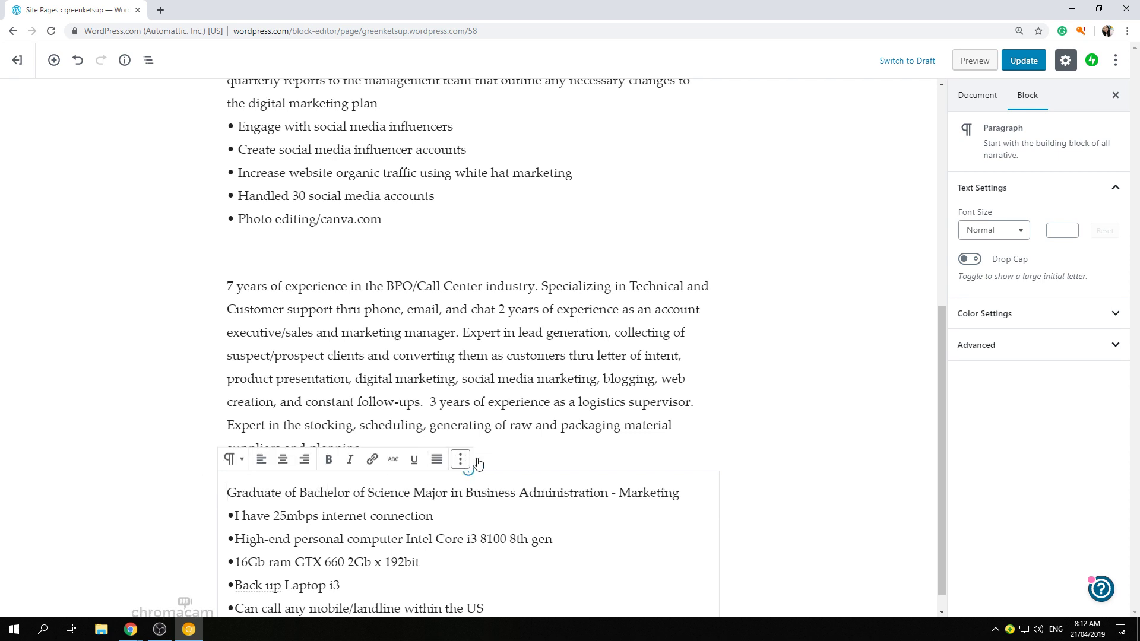
key("BackSpace")
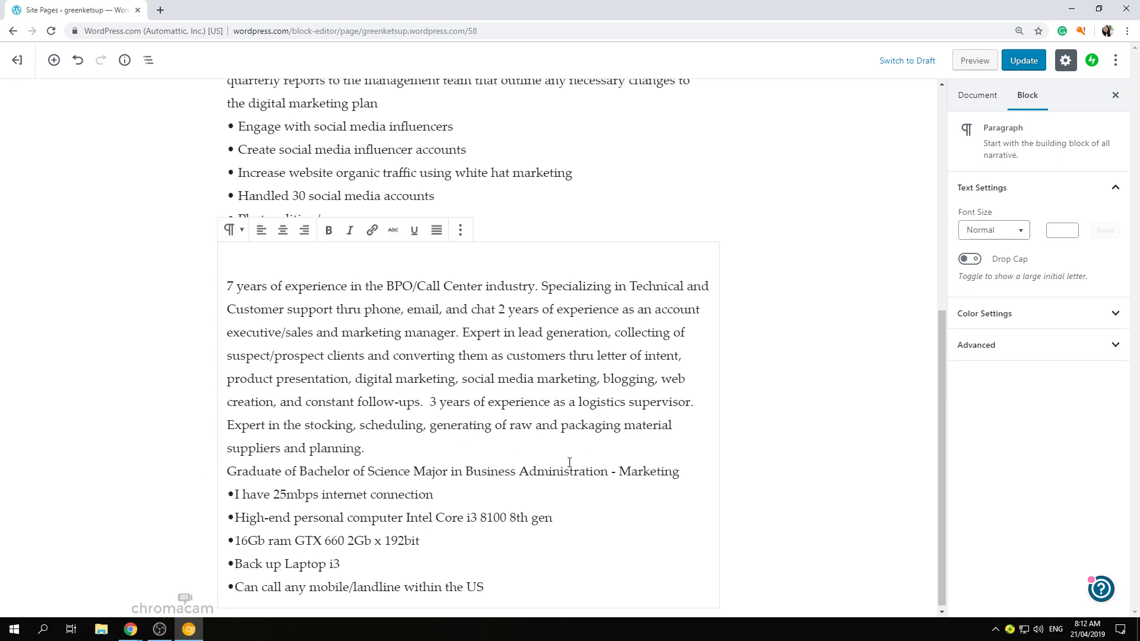
left_click(683, 472)
key("Return")
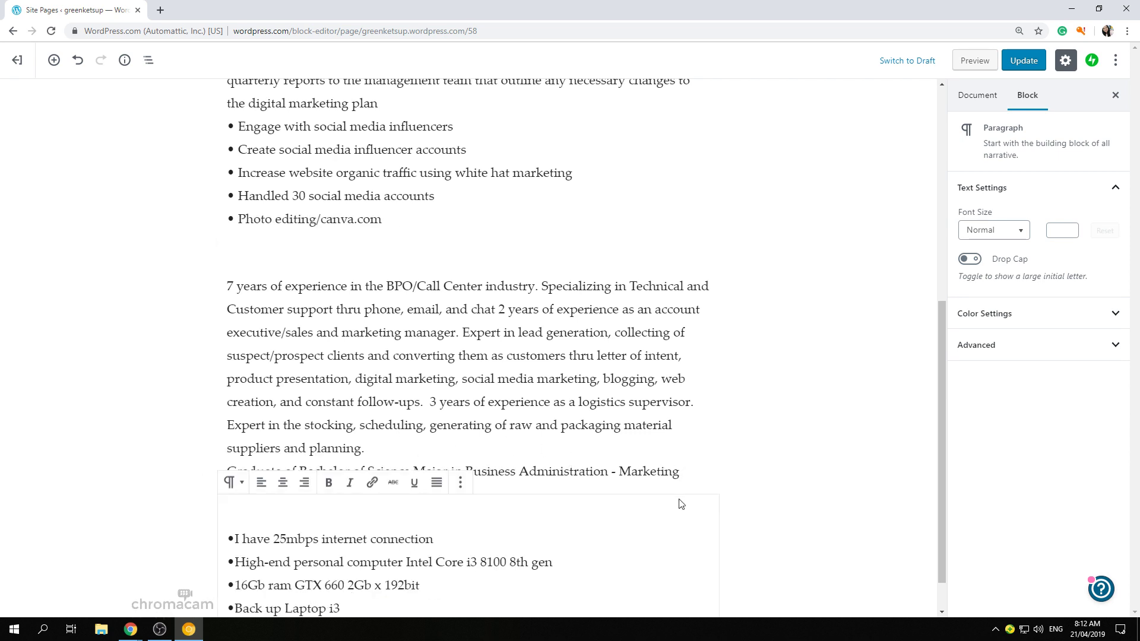
left_click(791, 389)
scroll(592, 465, "down", 1)
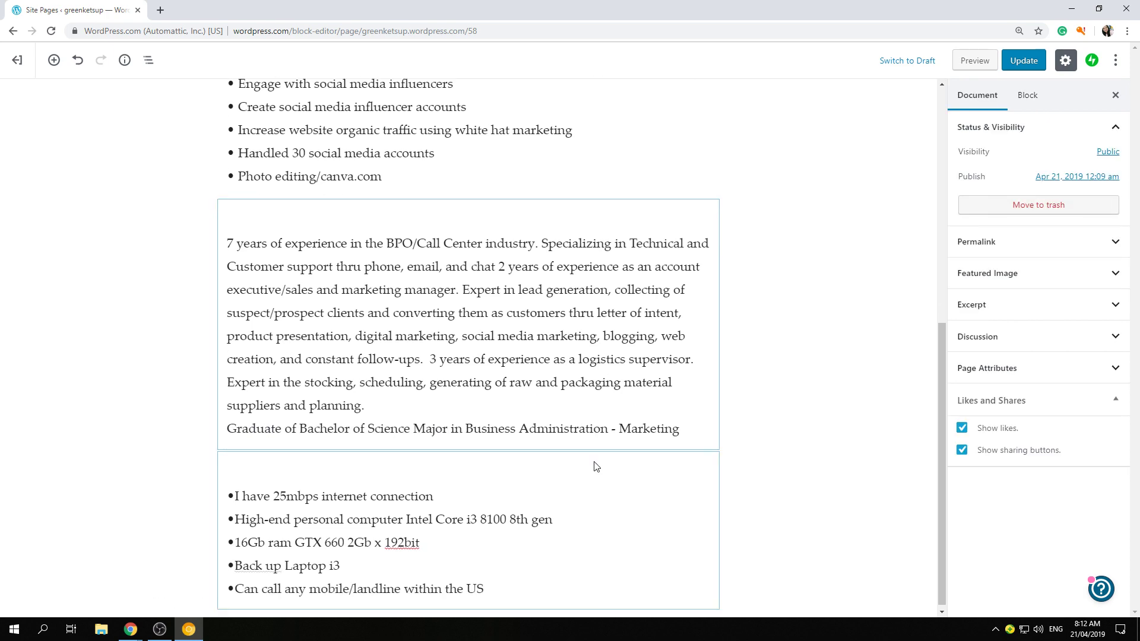
- Update the résumé page, then open the live page from the 'Page updated' notice
scroll(590, 490, "up", 8)
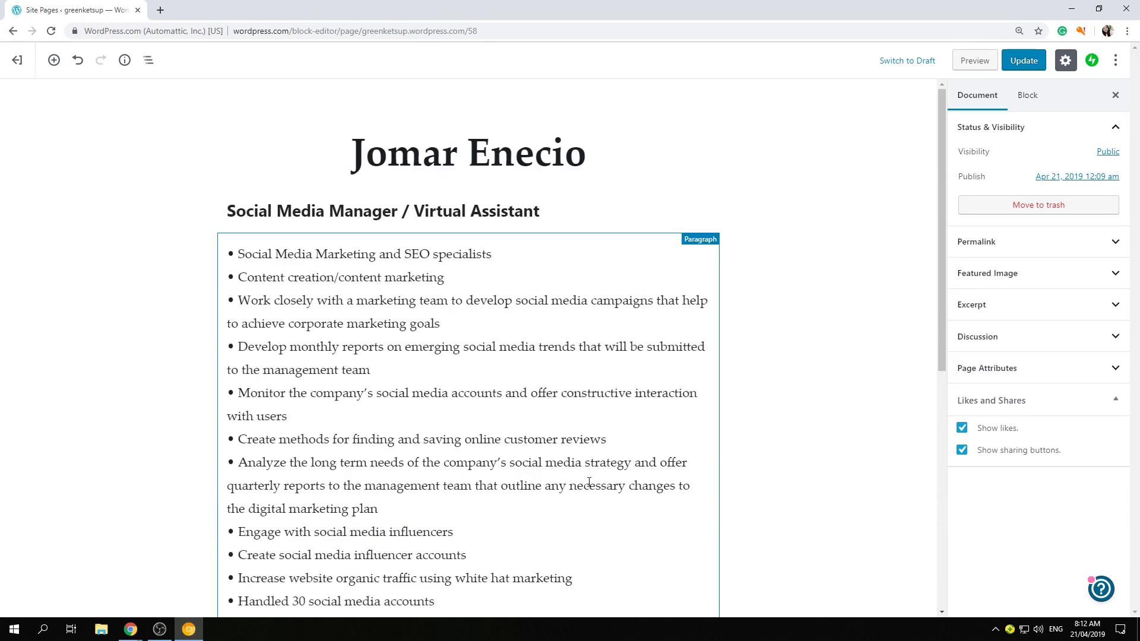
scroll(588, 483, "down", 7)
scroll(587, 482, "down", 1)
scroll(589, 479, "up", 8)
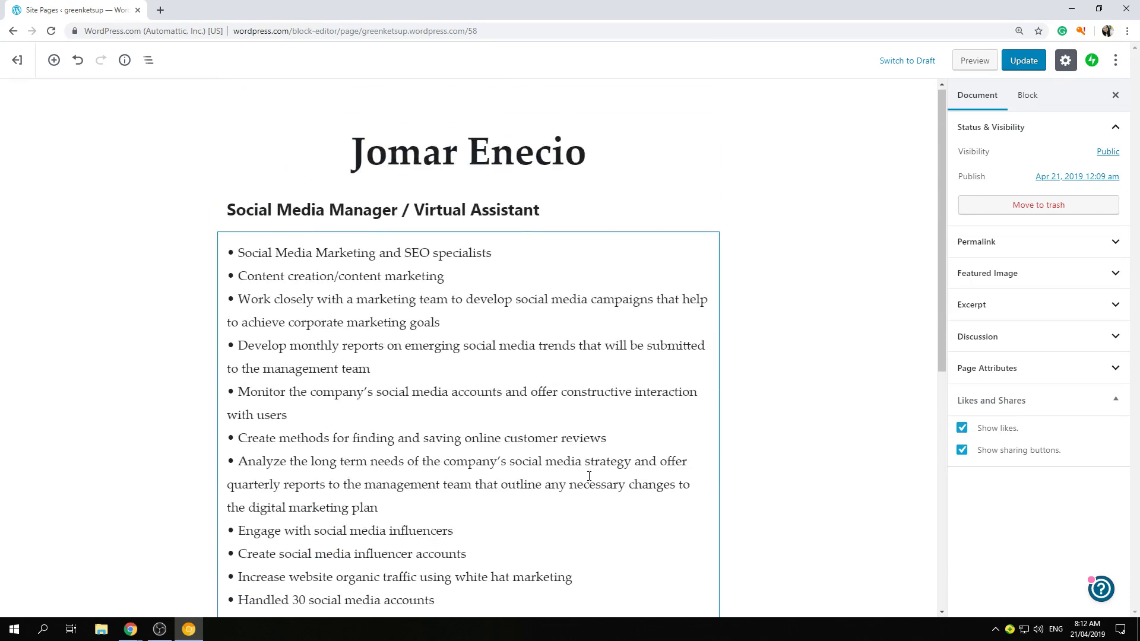
left_click(1030, 63)
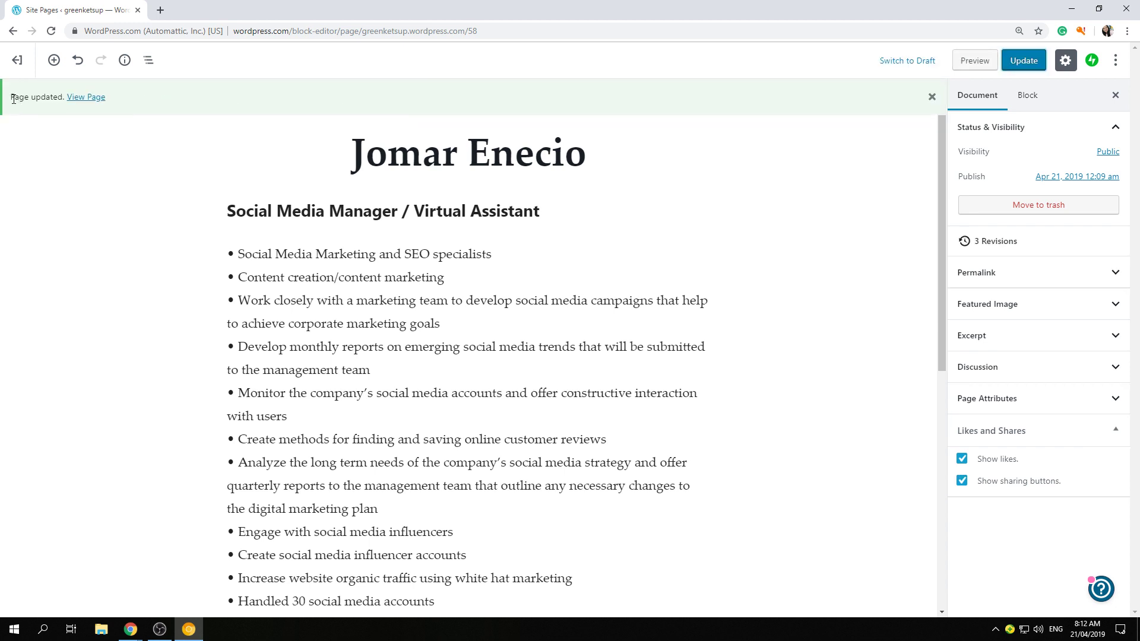
left_click_drag(13, 98, 62, 99)
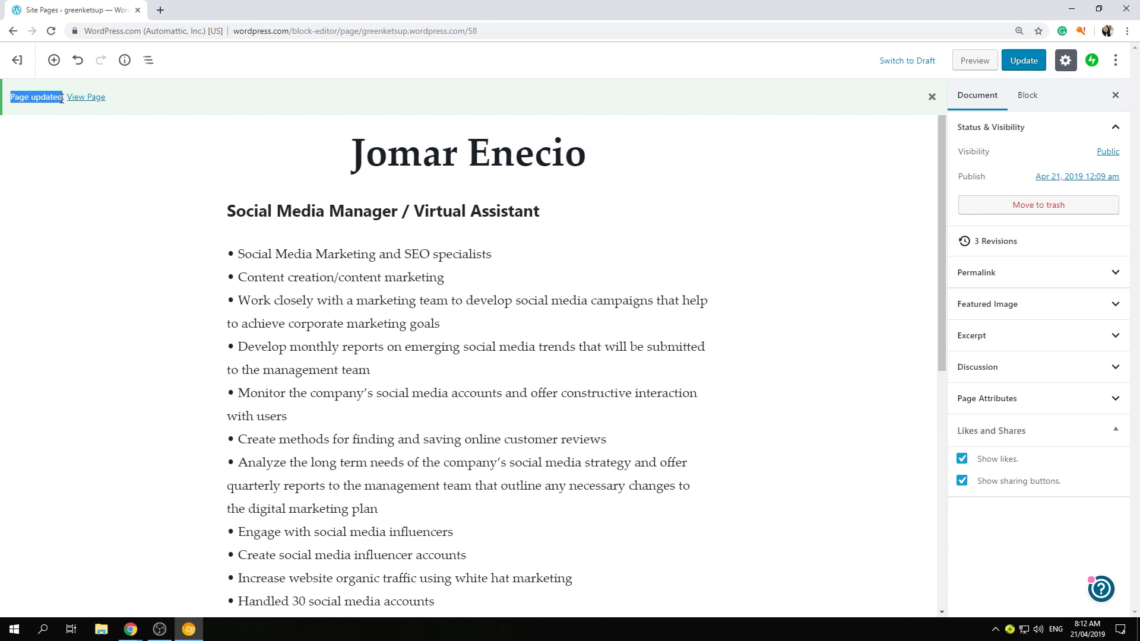
left_click(91, 101)
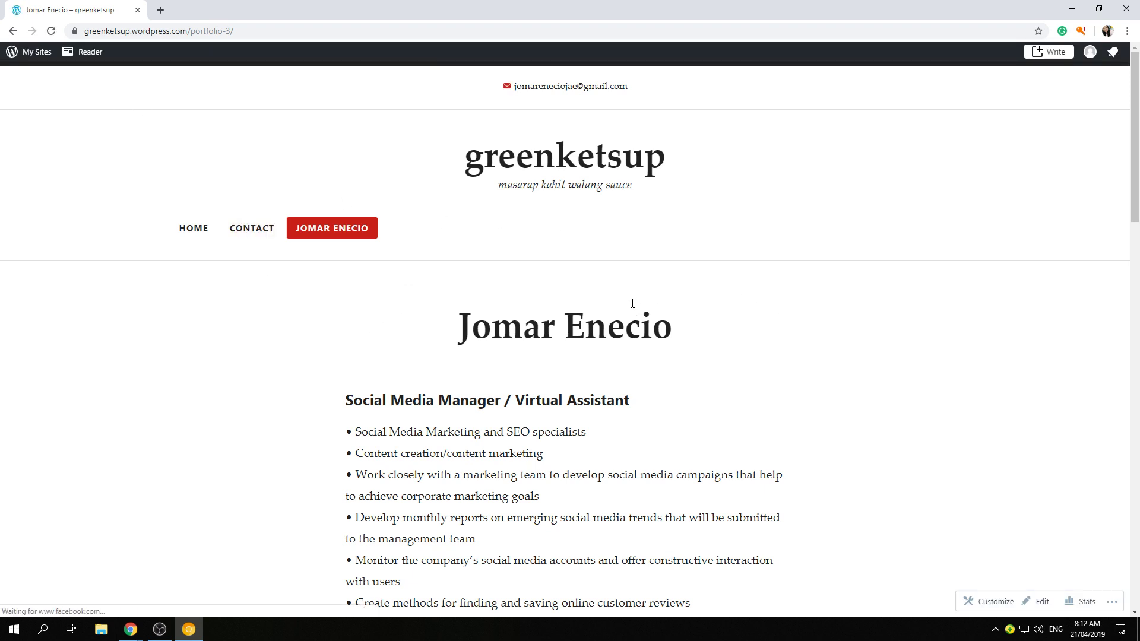
scroll(630, 304, "down", 3)
scroll(628, 302, "up", 3)
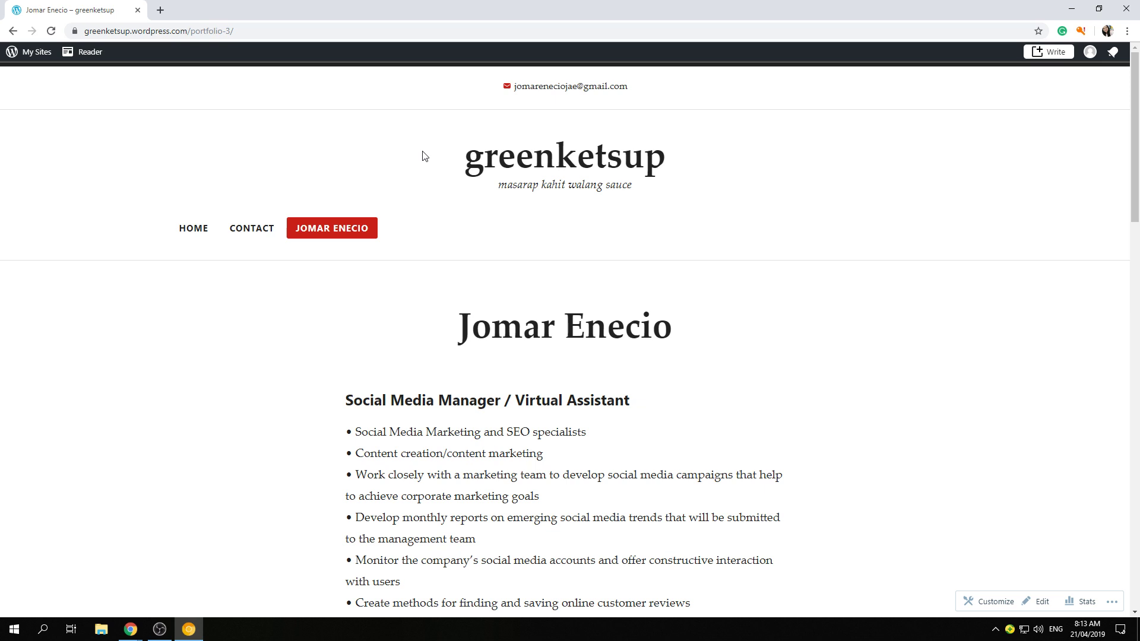
left_click_drag(423, 156, 781, 155)
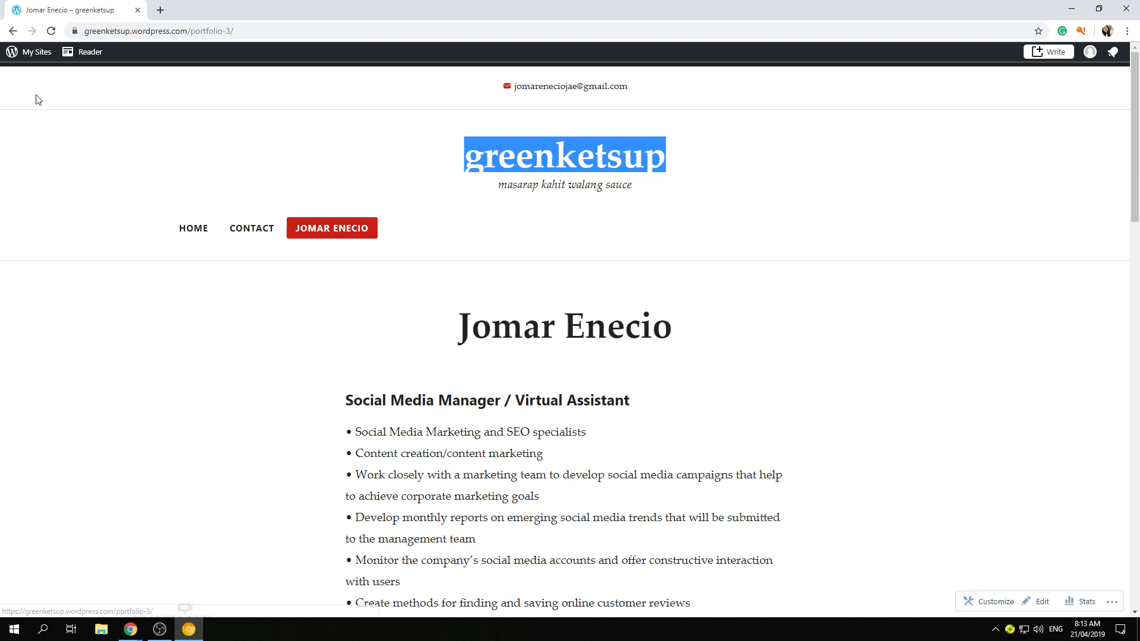
- In the Customizer's Primary menu, set the résumé item's Navigation Label to Portfolio and publish
left_click(31, 56)
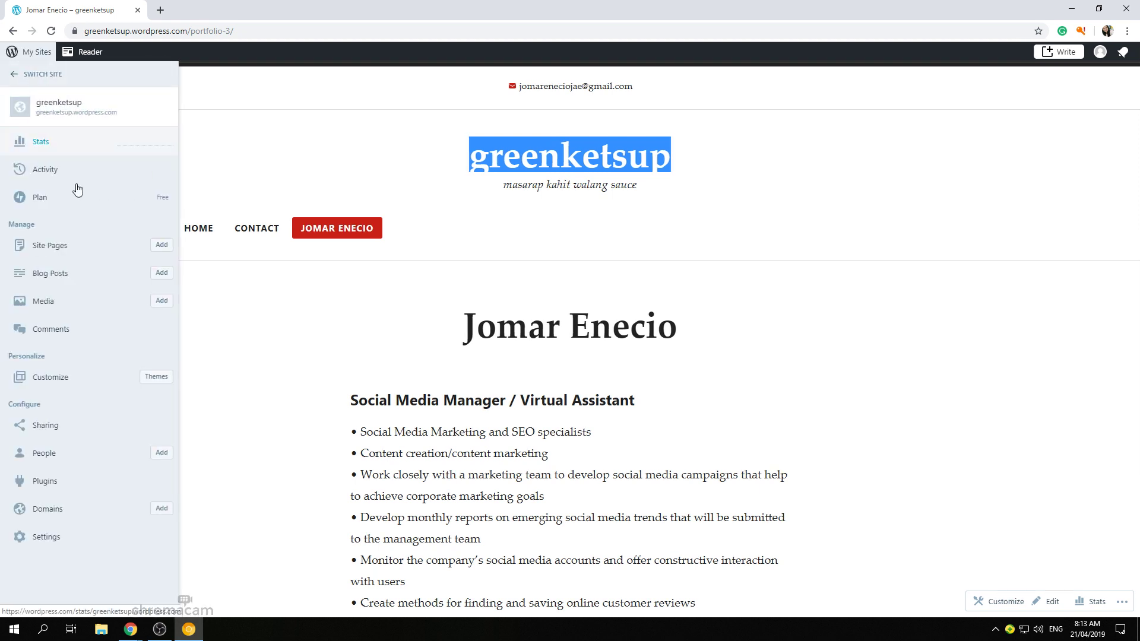
left_click(65, 378)
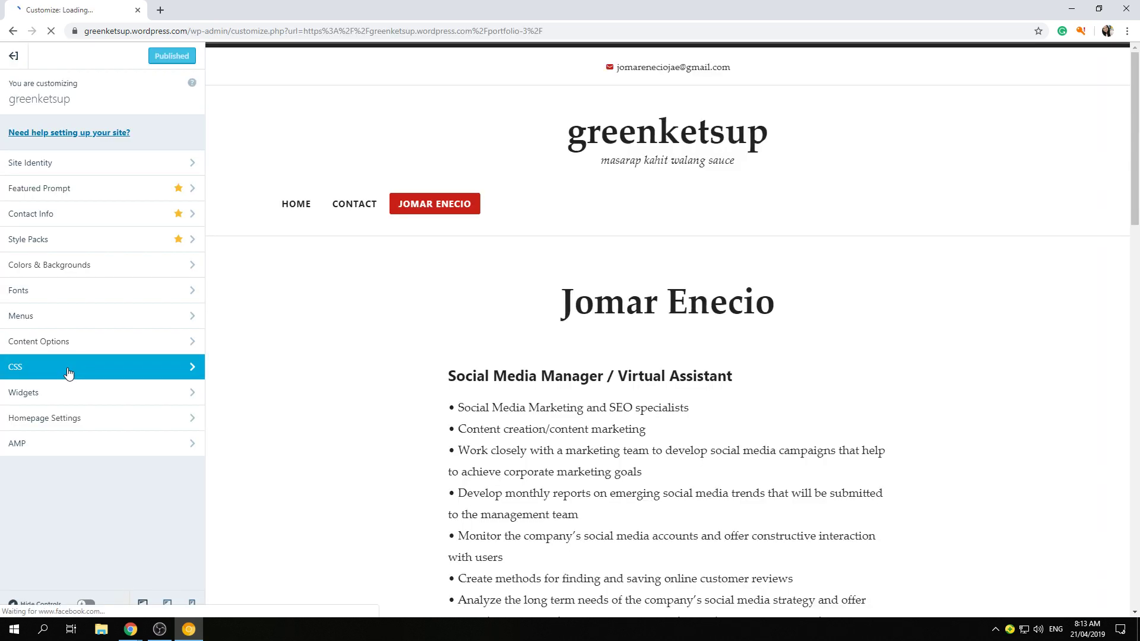
left_click(72, 314)
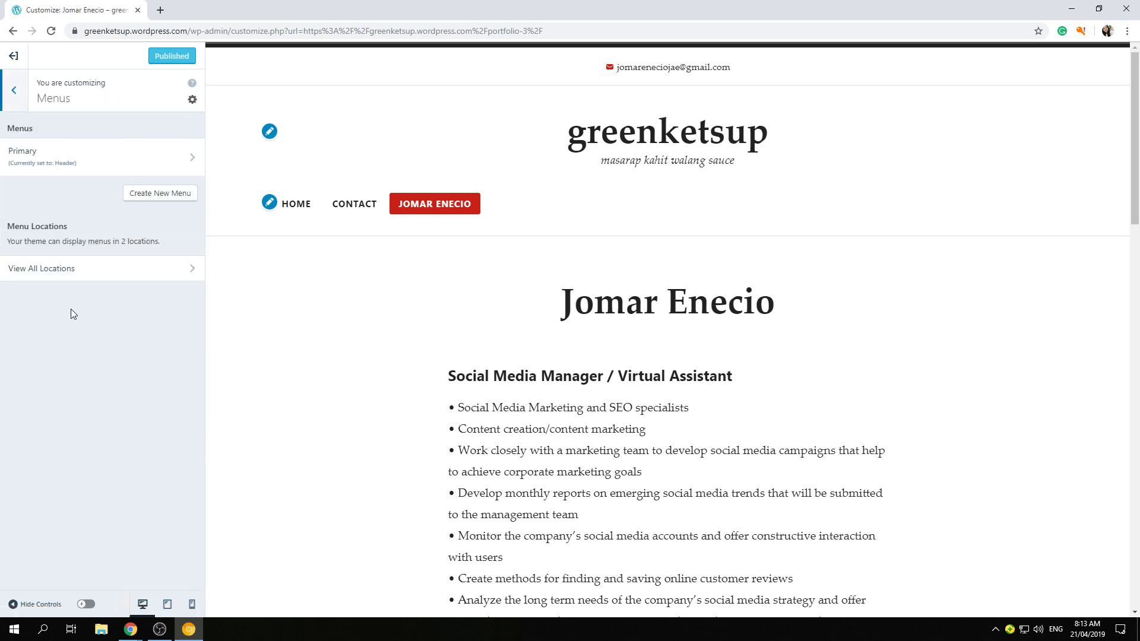
left_click(109, 159)
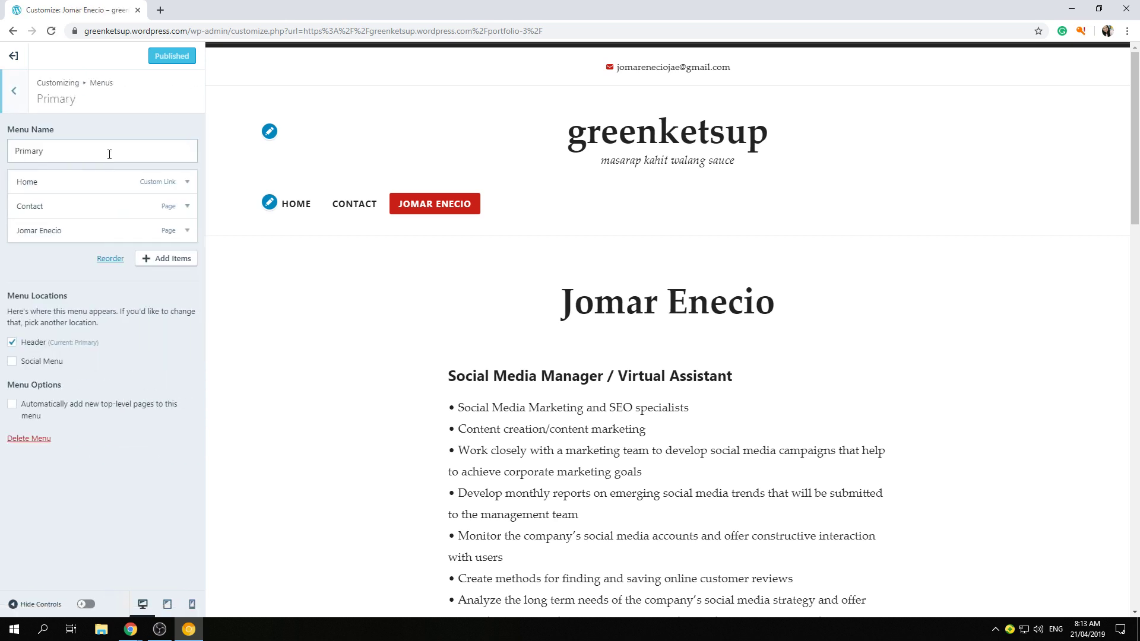
left_click(88, 229)
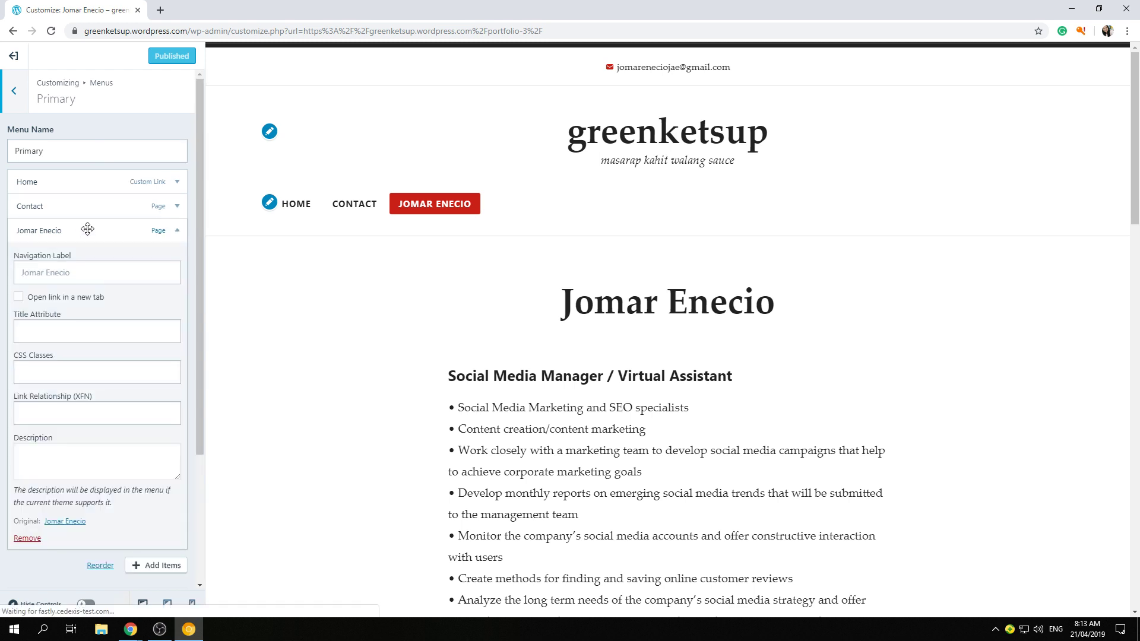
left_click(99, 273)
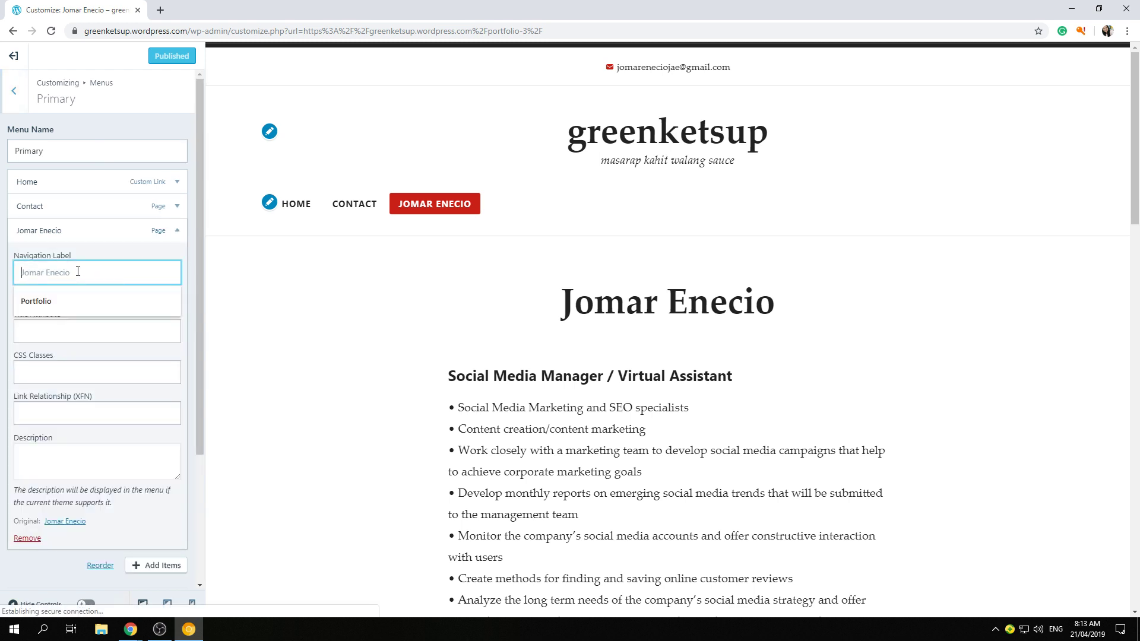
left_click(40, 300)
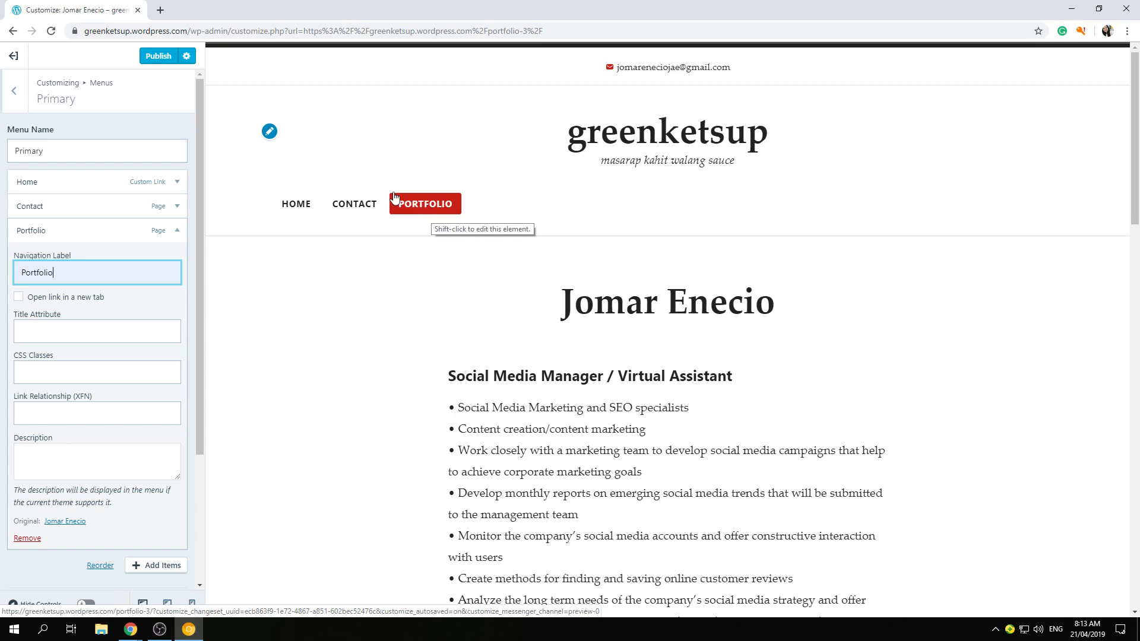
left_click(160, 57)
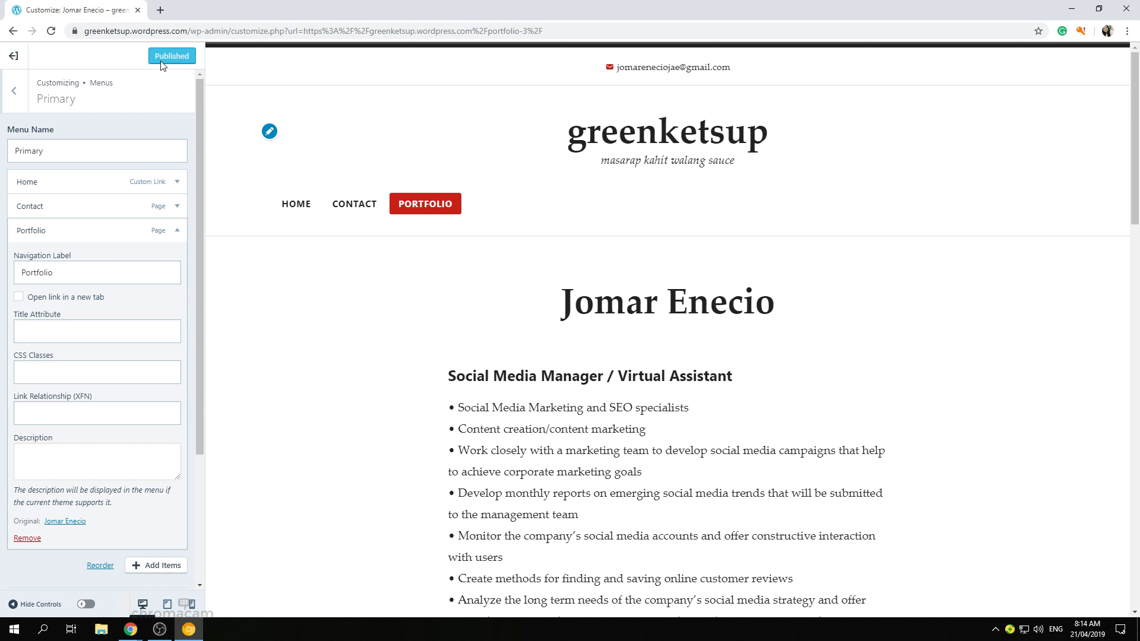
- Close the Customizer and scroll through the live résumé page
left_click(13, 58)
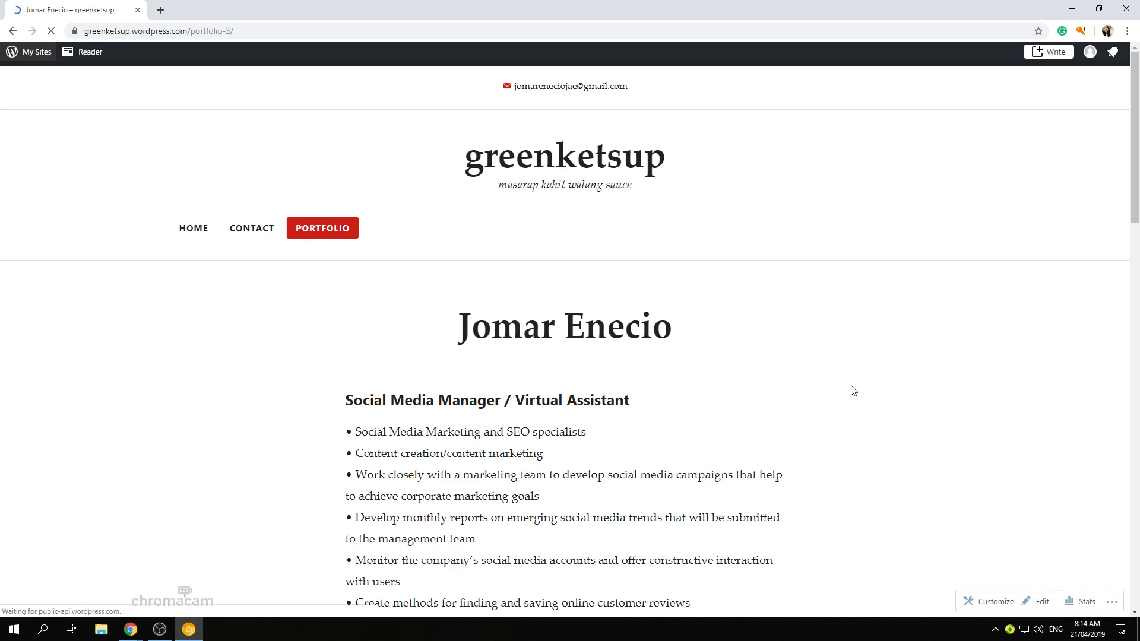
scroll(851, 389, "down", 3)
scroll(851, 390, "up", 3)
scroll(840, 387, "down", 2)
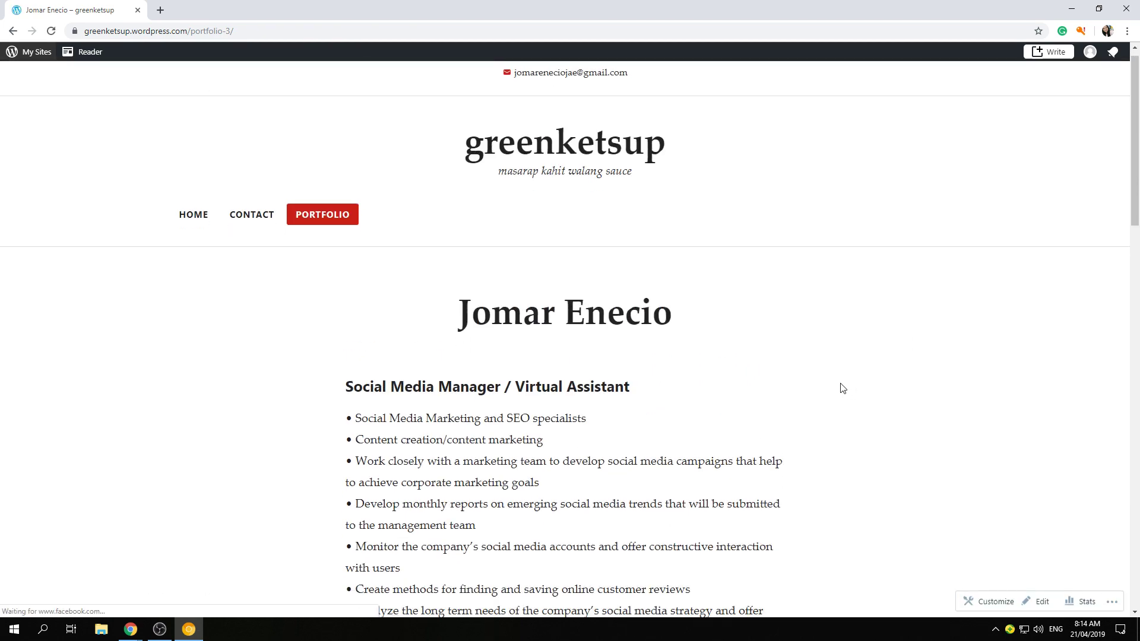
scroll(838, 375, "down", 4)
scroll(832, 374, "down", 3)
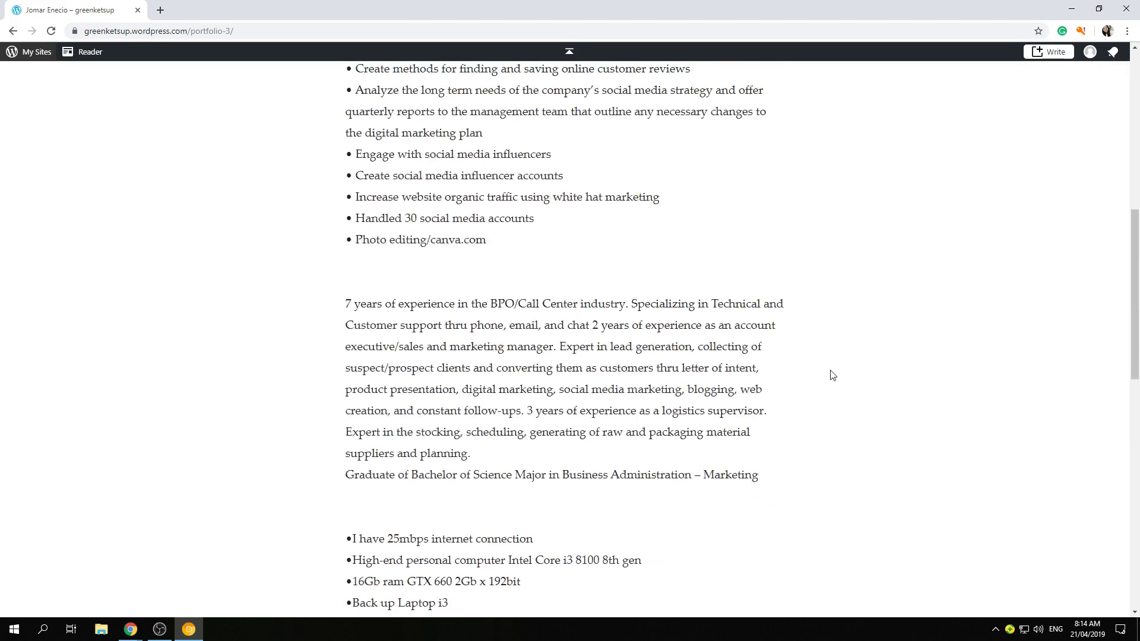
scroll(830, 375, "up", 8)
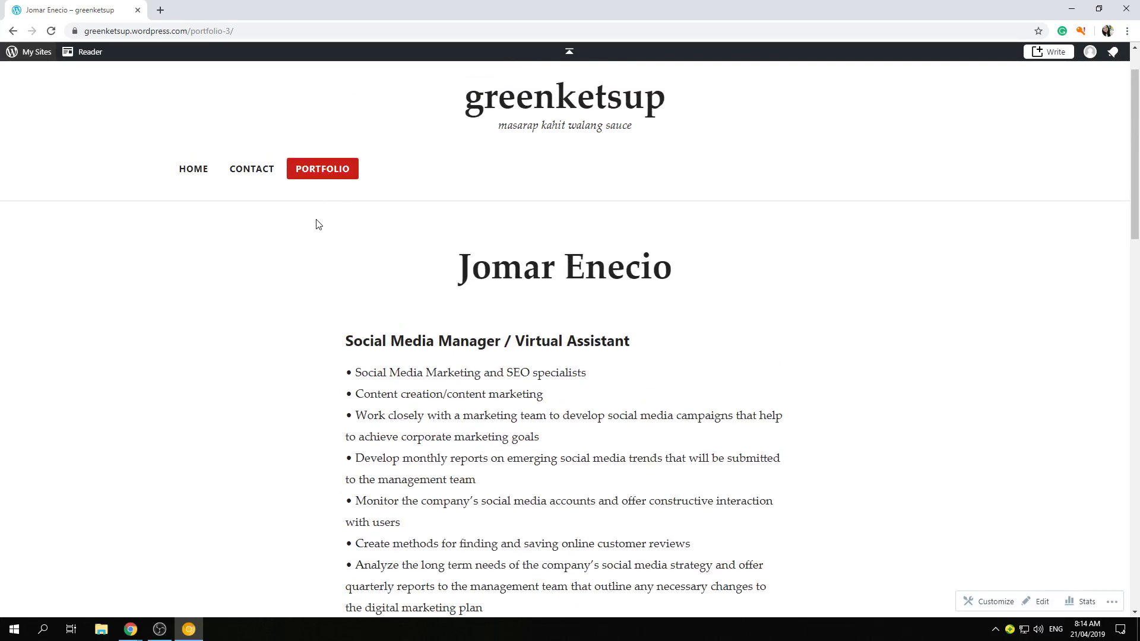
- Visit the HOME, CONTACT and PORTFOLIO pages from the header menu to check each one
left_click(188, 168)
scroll(249, 319, "down", 6)
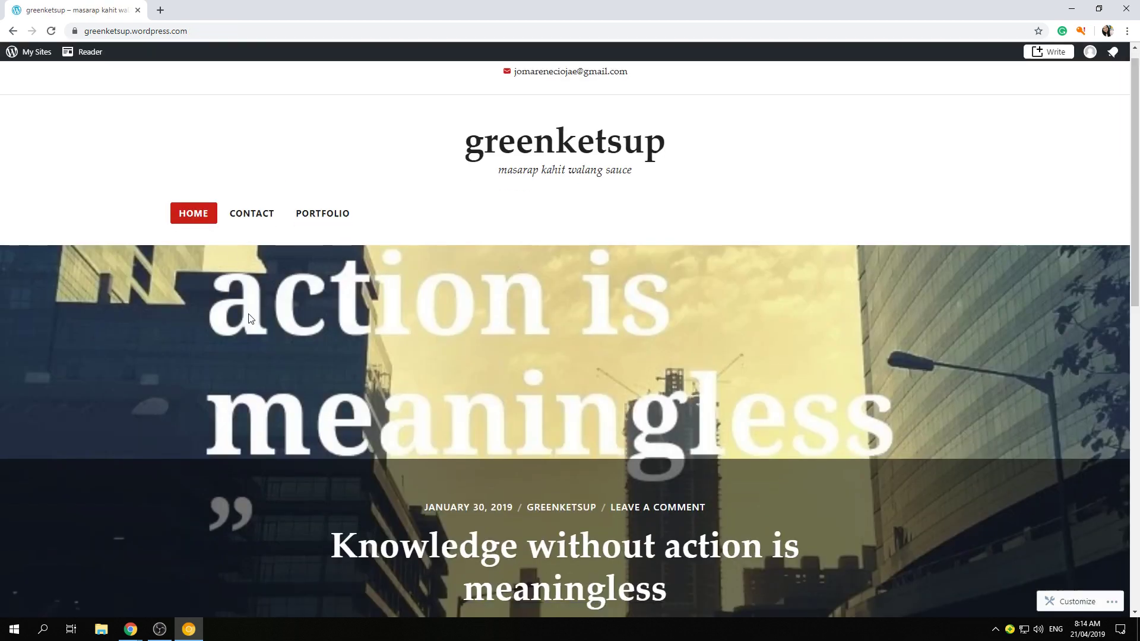
scroll(250, 314, "down", 6)
scroll(252, 312, "up", 11)
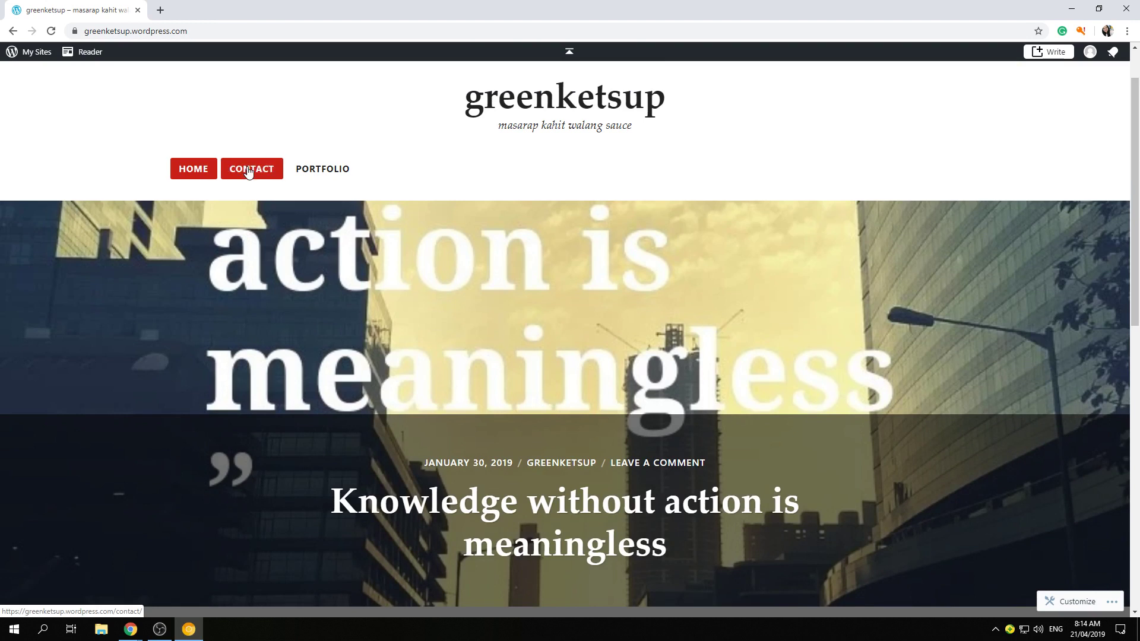
left_click(249, 170)
scroll(265, 318, "down", 3)
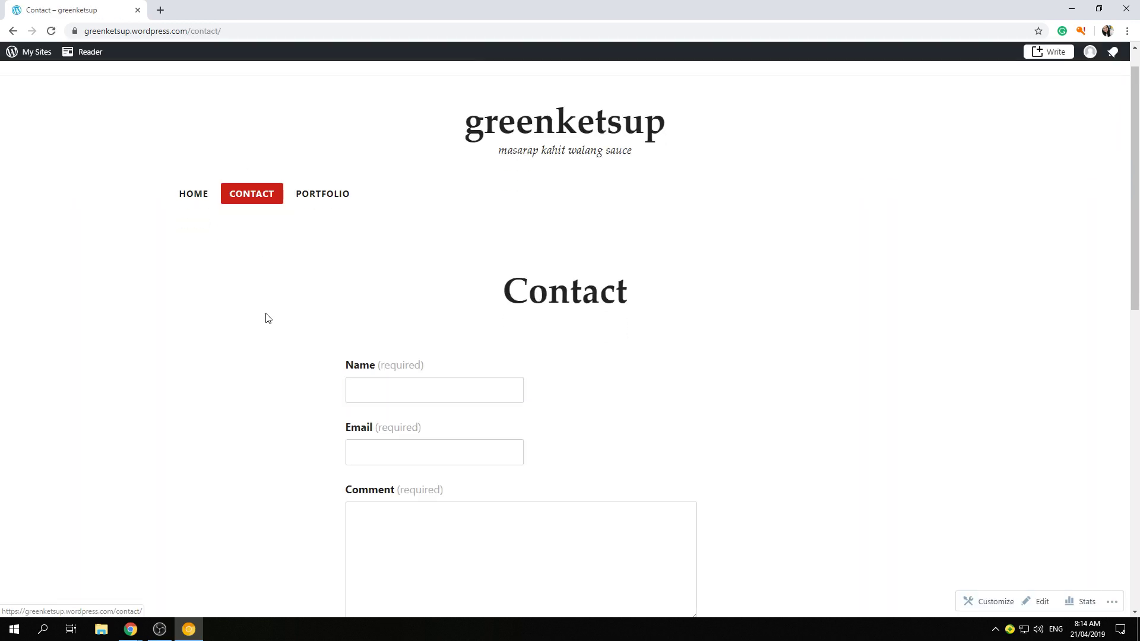
scroll(270, 319, "down", 4)
scroll(274, 316, "up", 7)
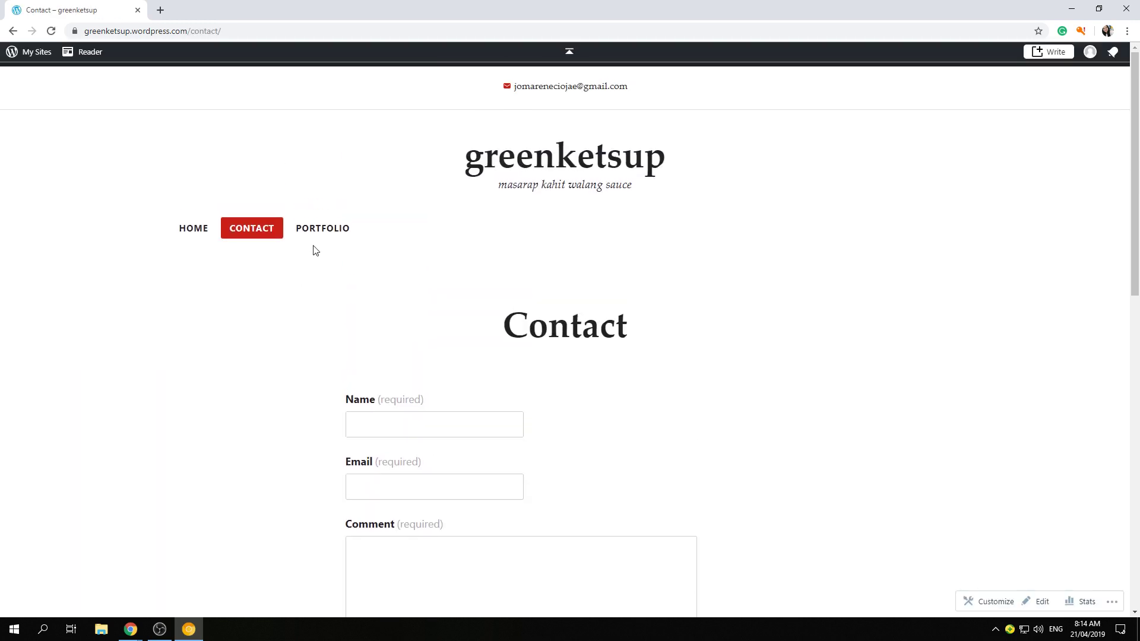
left_click(326, 231)
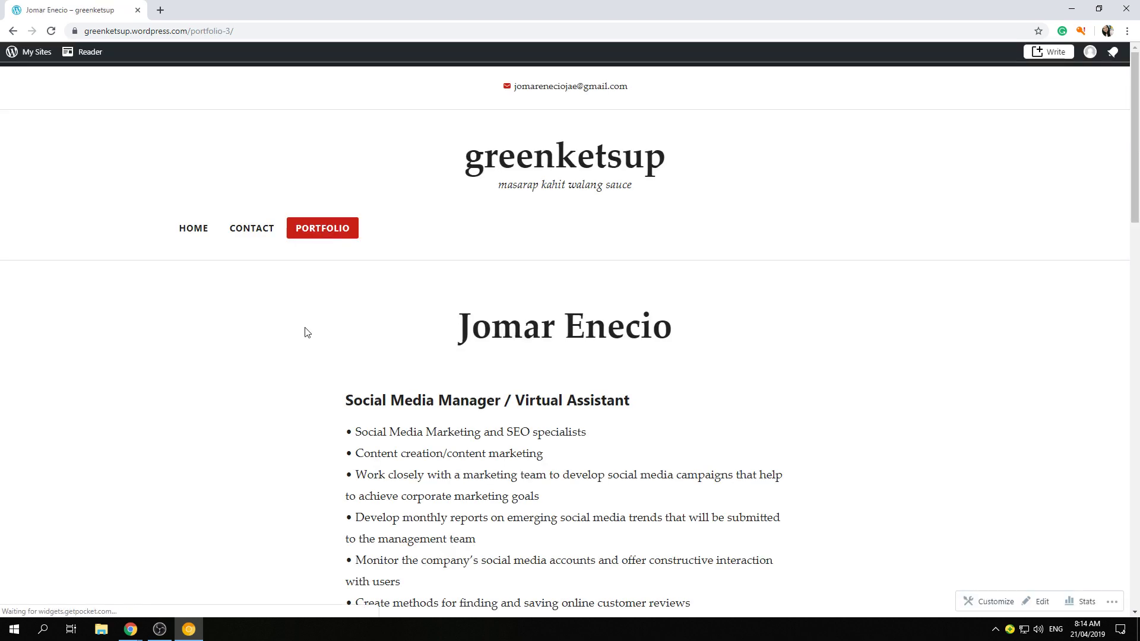
scroll(307, 329, "down", 3)
scroll(308, 328, "down", 9)
scroll(307, 326, "up", 11)
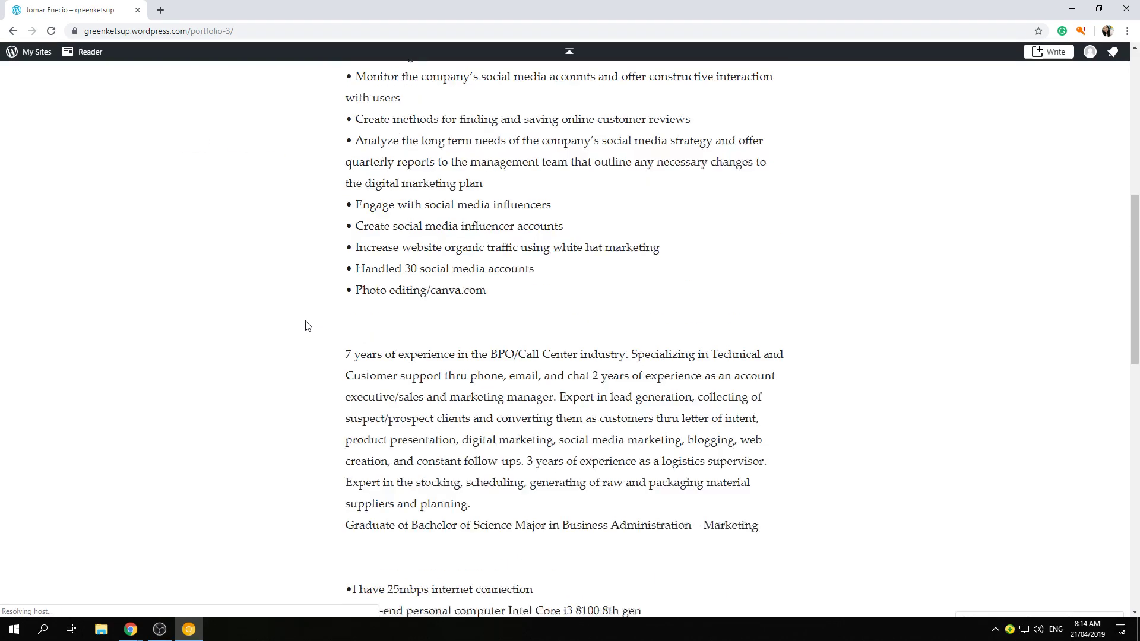
scroll(307, 328, "up", 3)
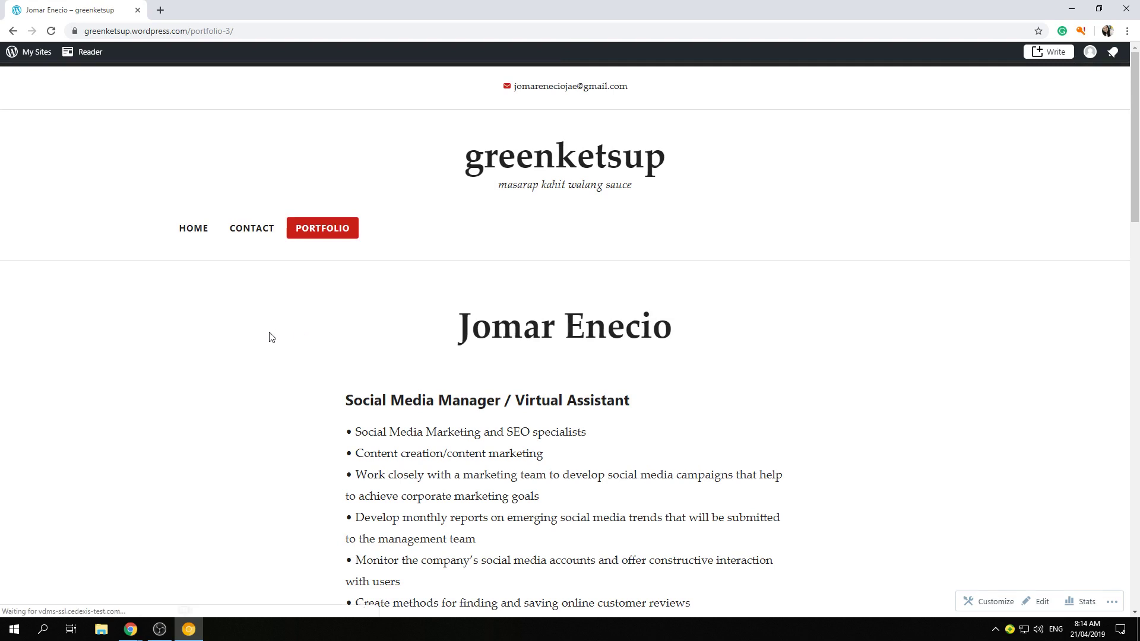